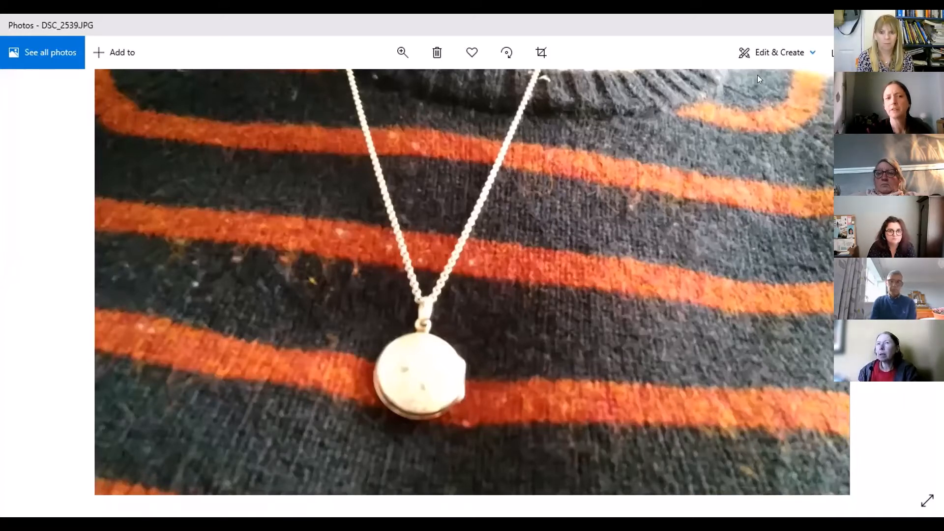
# Create a video with music from the open locket photo and name it "This locket unlocks so many stories".
pyautogui.click(812, 50)
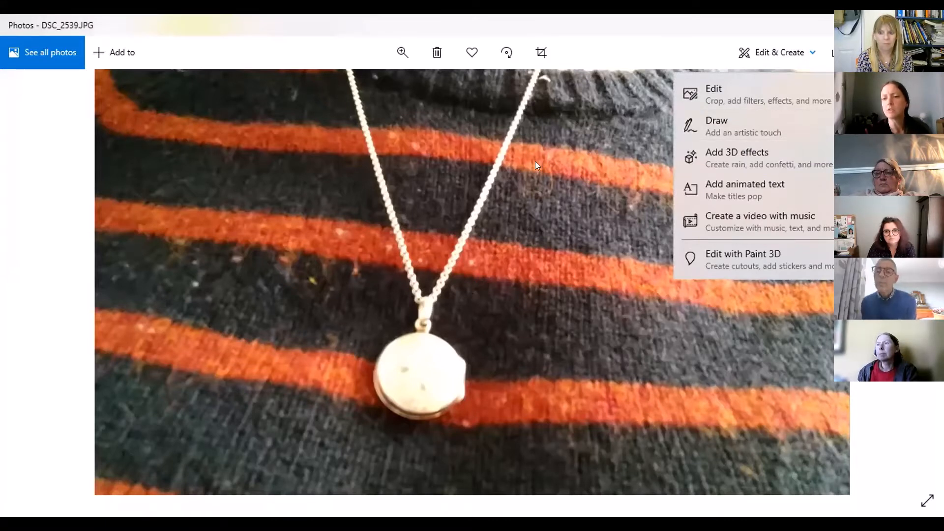
pyautogui.click(754, 219)
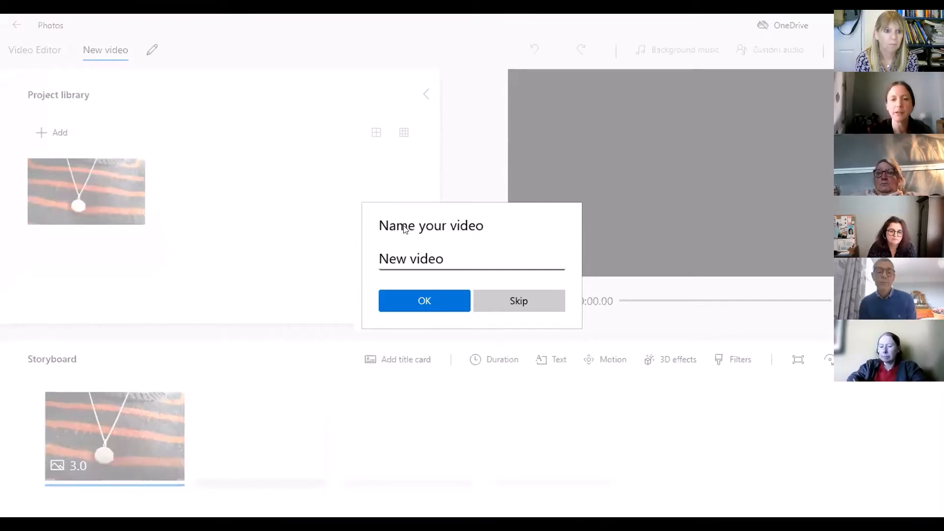
pyautogui.click(408, 253)
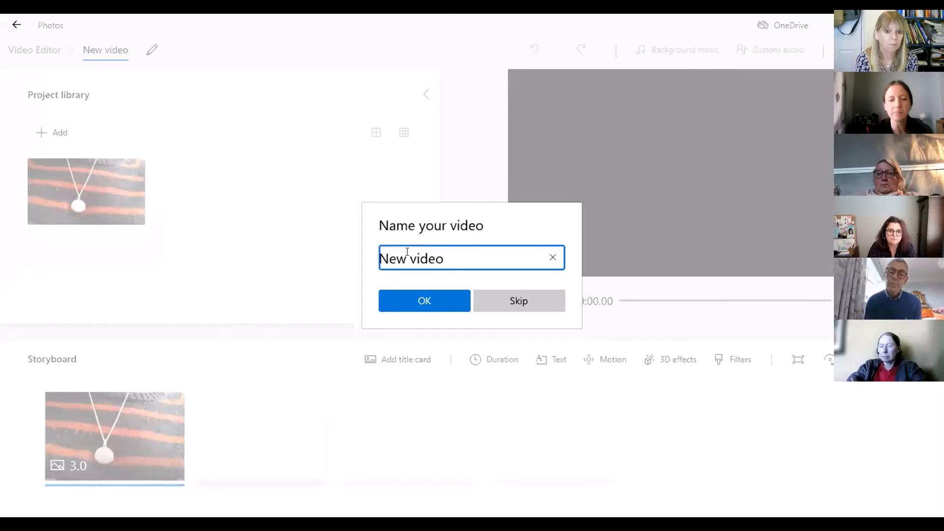
pyautogui.hotkey('shift', 'Left')
pyautogui.hotkey('shift', 'Left')
pyautogui.hotkey('shift', 'Left')
pyautogui.hotkey('shift', 'Left')
pyautogui.hotkey('shift', 'Left')
pyautogui.hotkey('shift', 'Left')
pyautogui.hotkey('shift', 'Left')
pyautogui.hotkey('shift', 'Left')
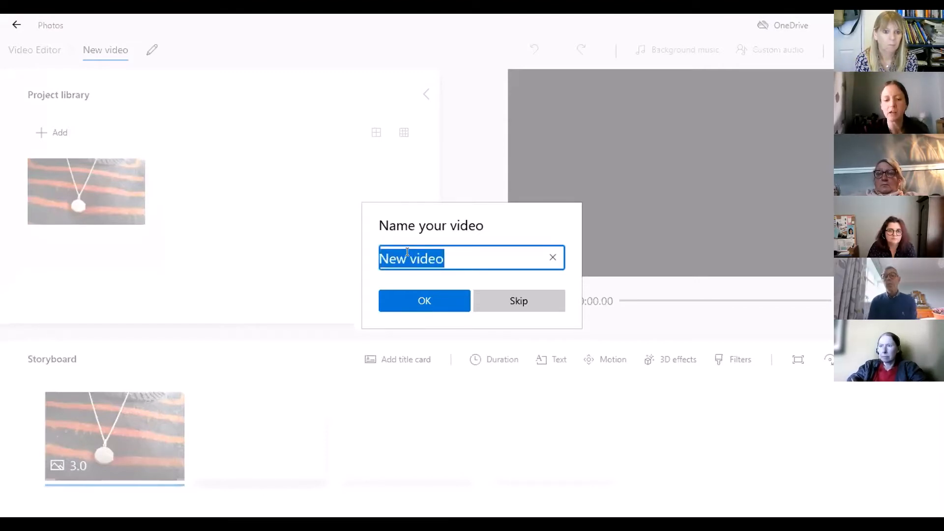
pyautogui.write('The ')
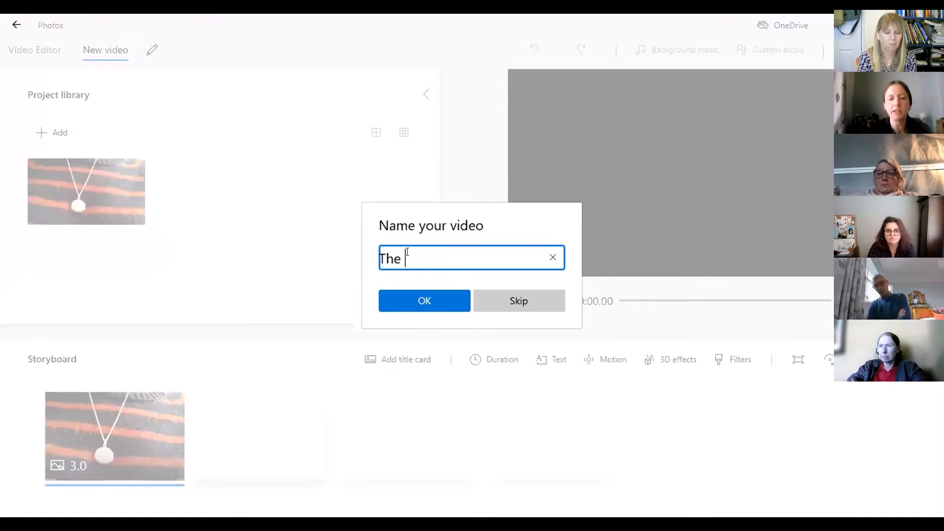
pyautogui.write('is lo')
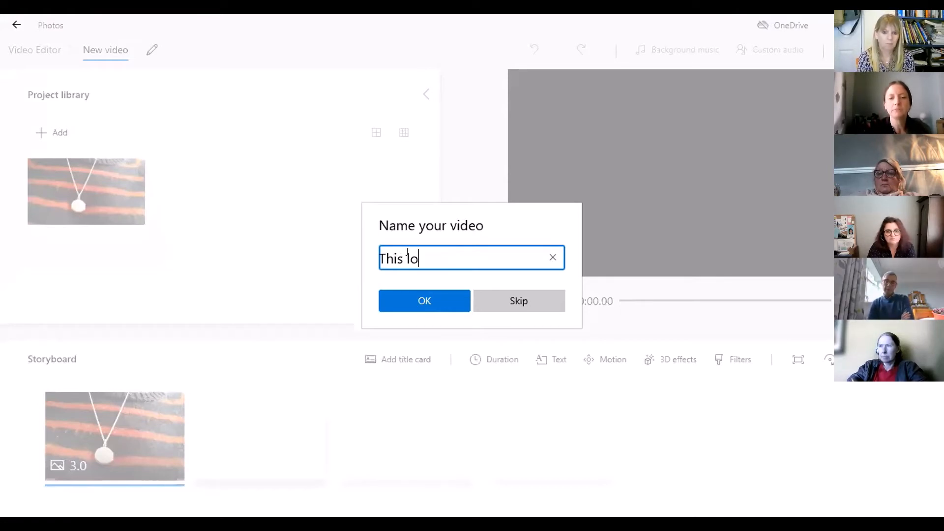
pyautogui.write('cket unlocks')
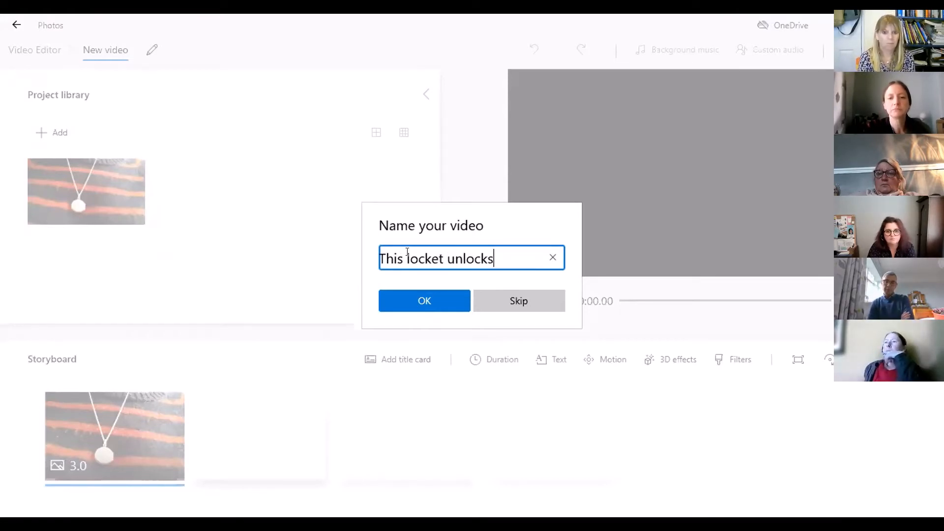
pyautogui.write(' so many stories')
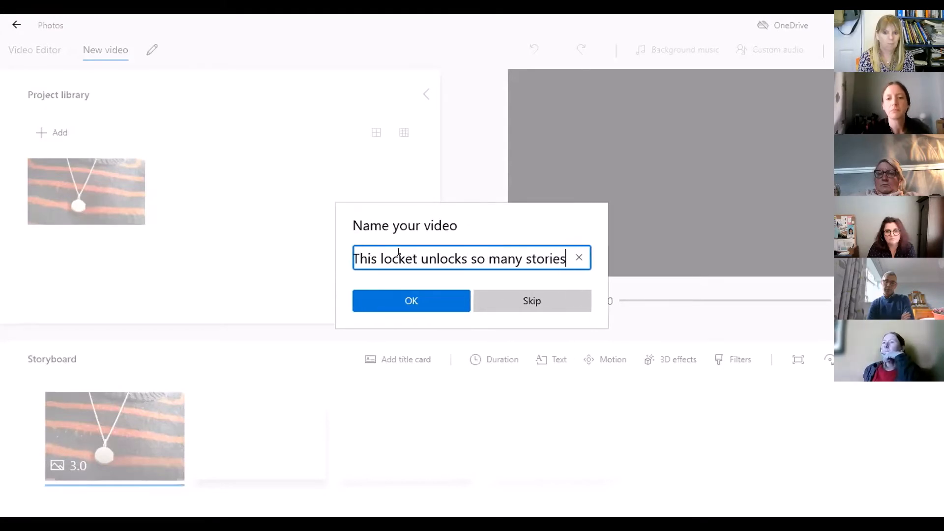
pyautogui.click(413, 293)
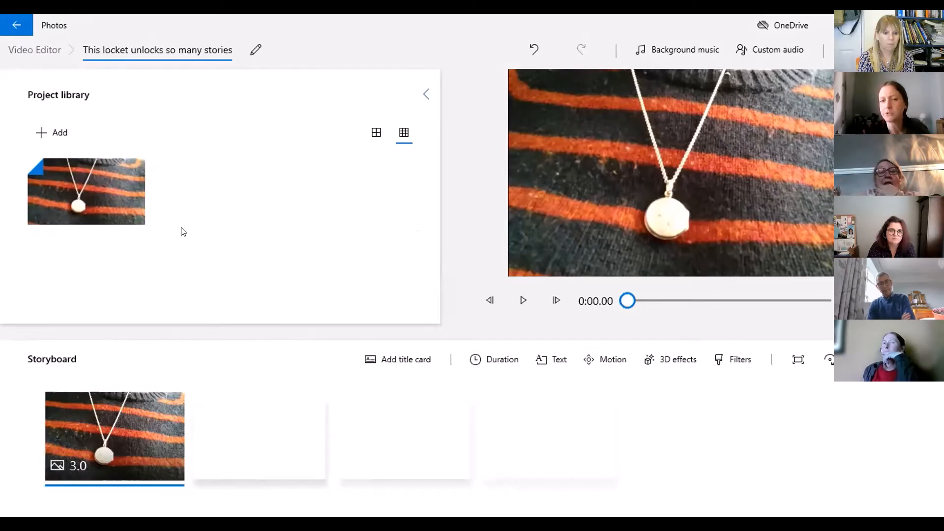
# Add all the story pictures from this PC to the project library, leaving out image0000026A and the "This locket" video.
pyautogui.click(49, 135)
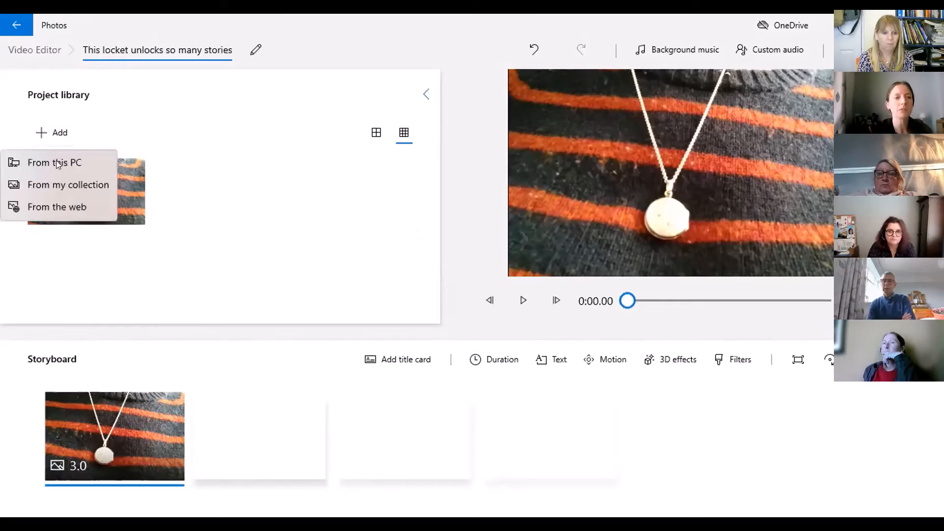
pyautogui.click(57, 163)
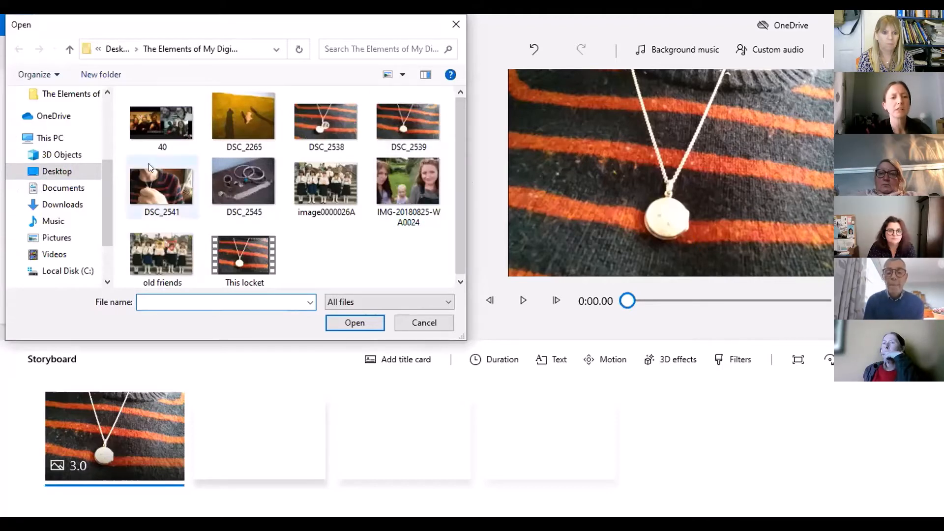
pyautogui.click(171, 127)
pyautogui.hotkey('shift', 'Right')
pyautogui.hotkey('shift', 'Right')
pyautogui.hotkey('shift', 'Right')
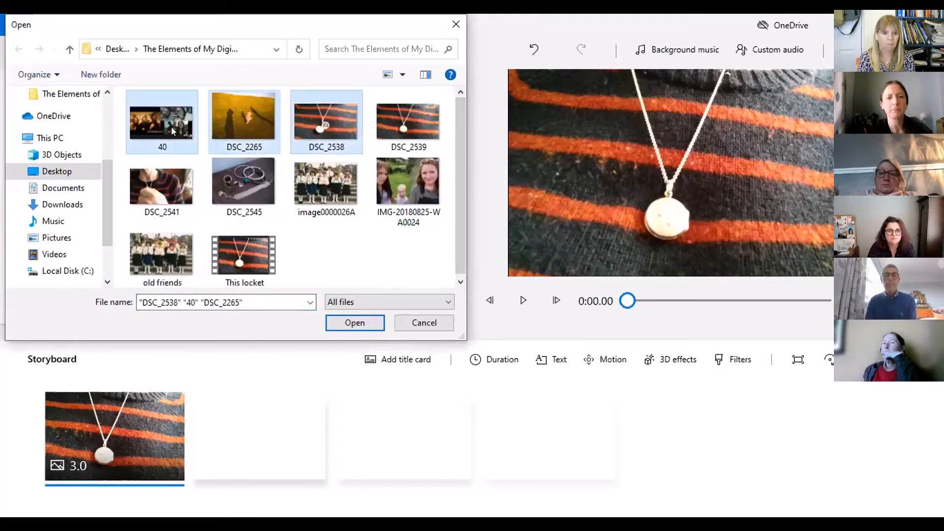
pyautogui.hotkey('shift', 'Right')
pyautogui.hotkey('shift', 'Right')
pyautogui.hotkey('shift', 'Right')
pyautogui.hotkey('shift', 'Right')
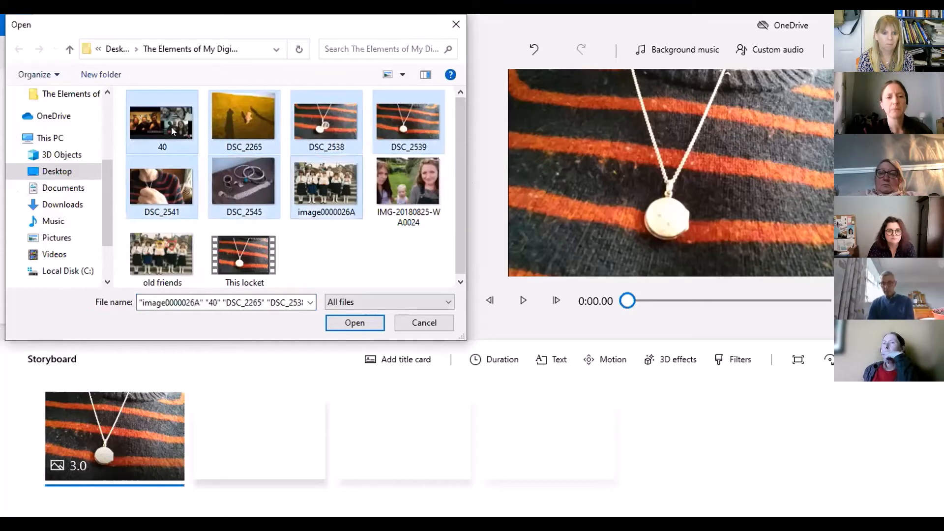
pyautogui.hotkey('shift', 'Right')
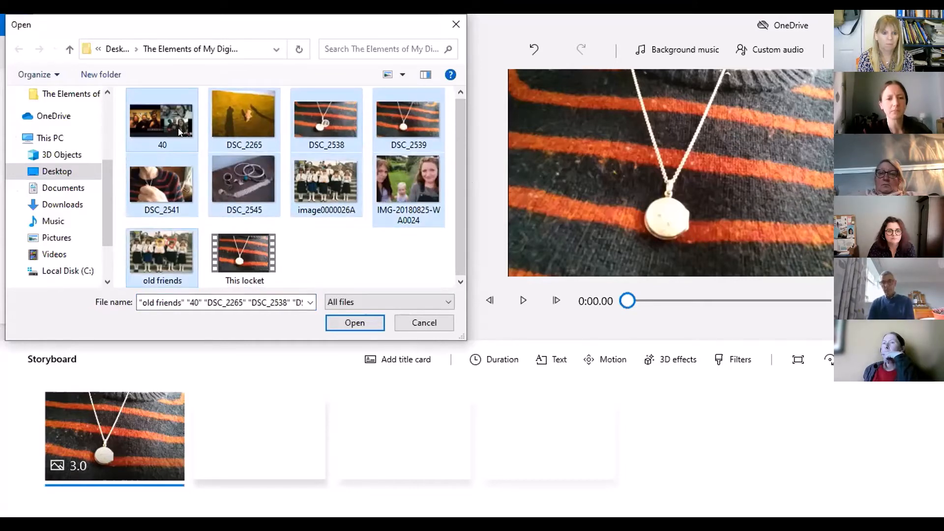
pyautogui.keyDown('shift'); pyautogui.click(338, 276); pyautogui.keyUp('shift')
pyautogui.keyDown('ctrl'); pyautogui.click(325, 183); pyautogui.keyUp('ctrl')
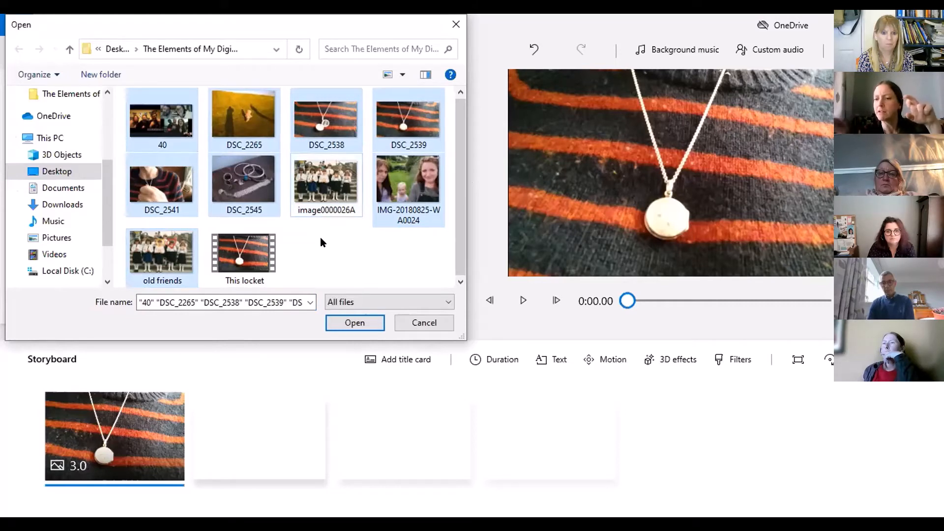
pyautogui.click(346, 326)
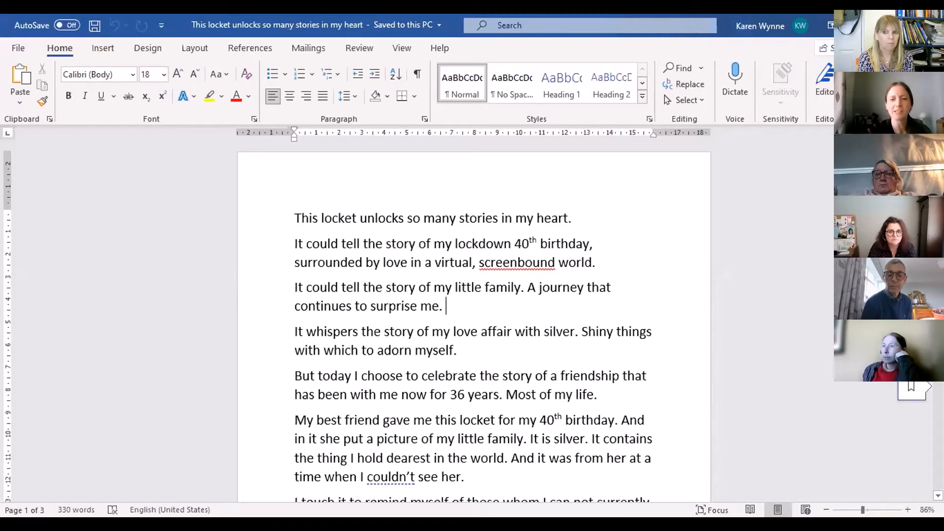
# Review the locket story script in Word and the picture-and-text table that sets the image order, and return to the video project.
pyautogui.scroll(-5, 474, 325)
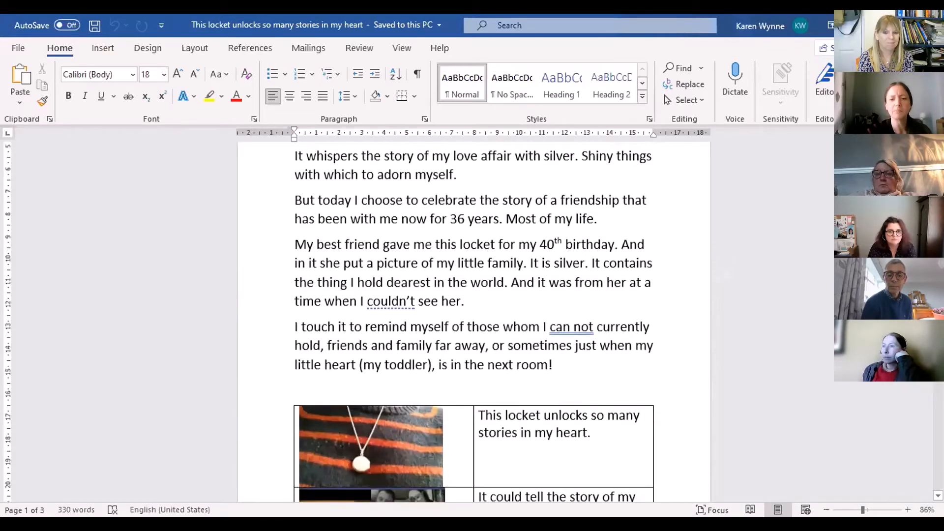
pyautogui.scroll(-3, 474, 324)
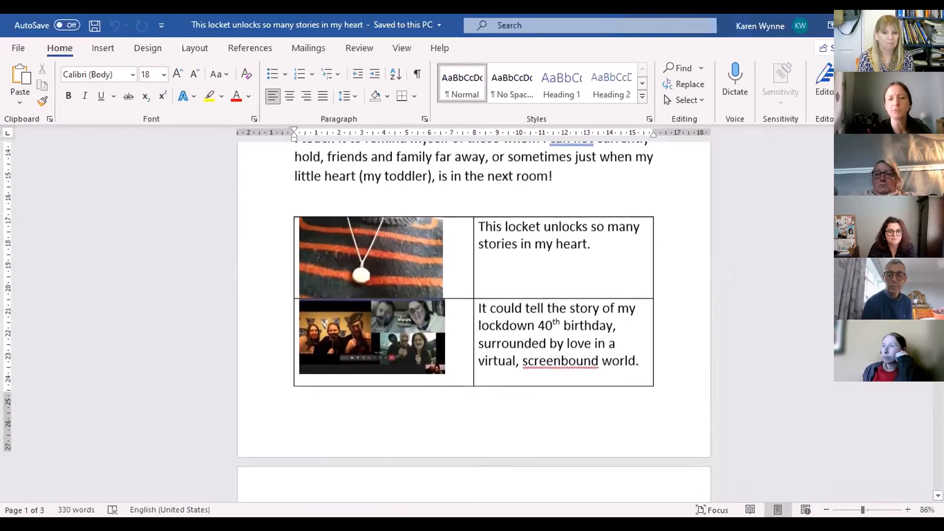
pyautogui.scroll(-1, 474, 324)
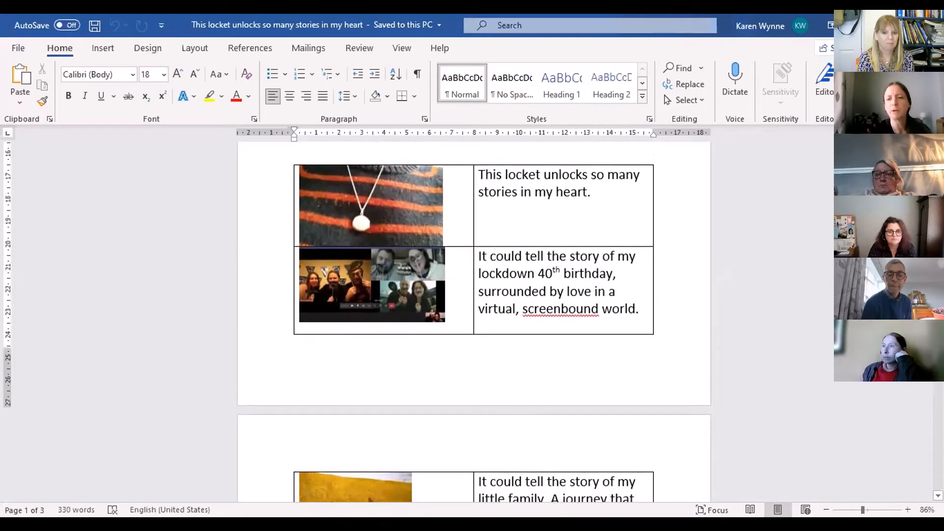
pyautogui.scroll(-3, 474, 325)
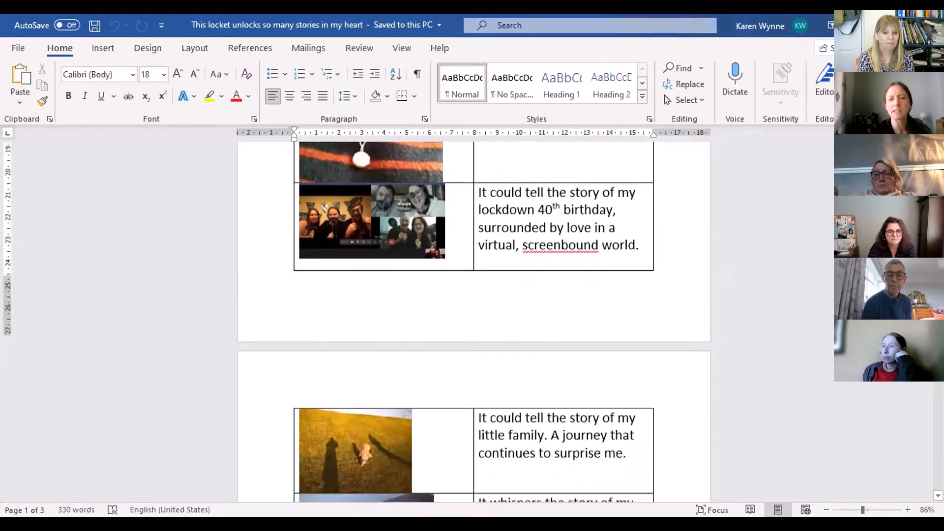
pyautogui.scroll(-5, 474, 325)
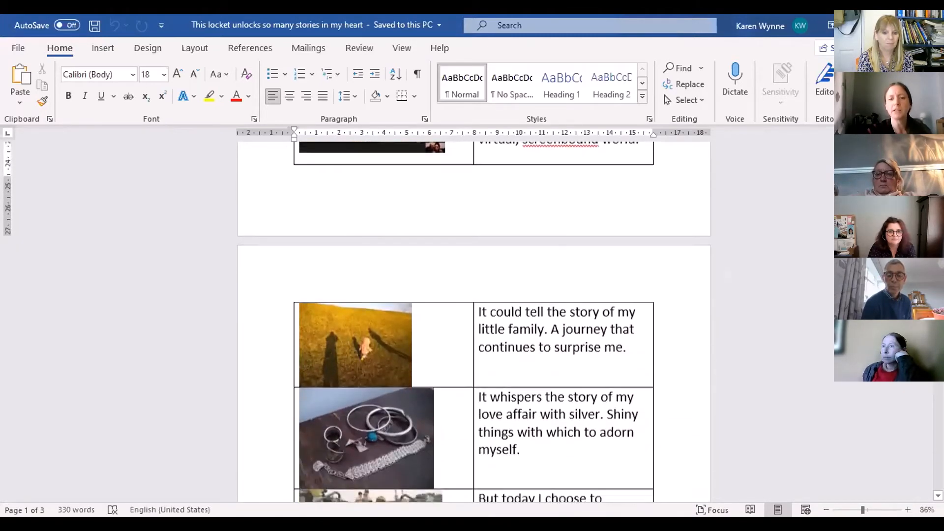
pyautogui.scroll(-8, 474, 325)
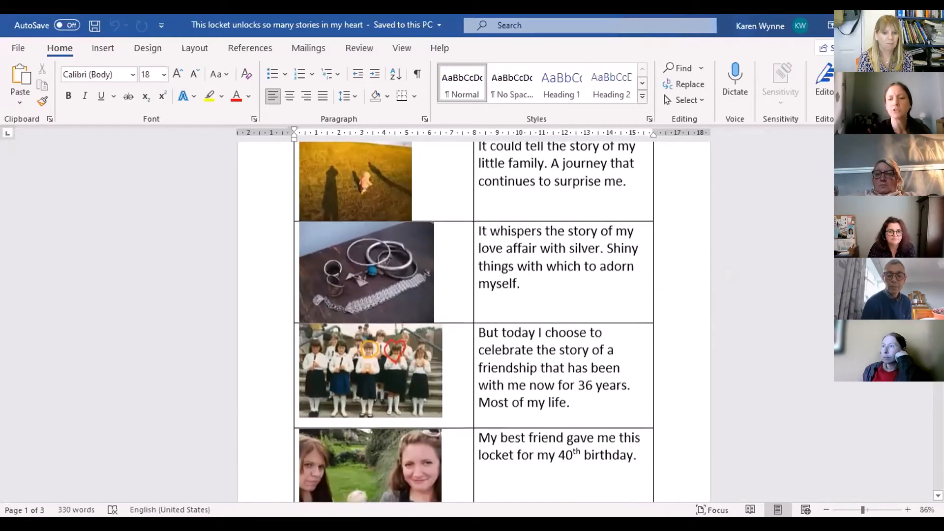
pyautogui.scroll(-8, 474, 325)
pyautogui.scroll(-10, 474, 324)
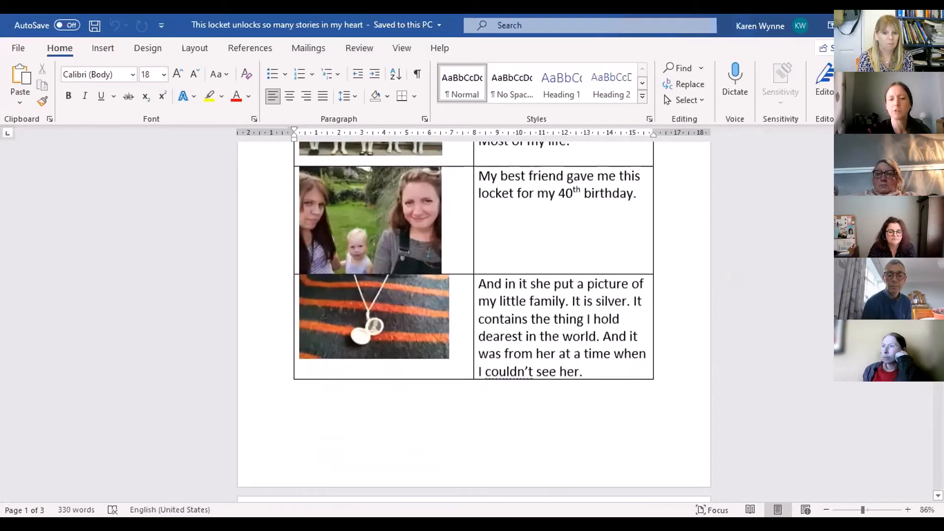
pyautogui.scroll(-7, 474, 325)
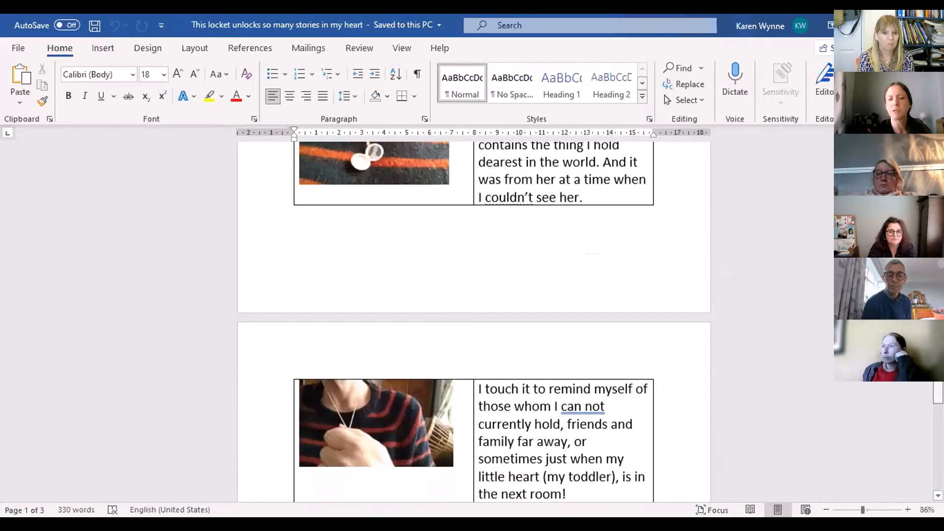
pyautogui.scroll(-4, 474, 325)
pyautogui.scroll(-2, 474, 324)
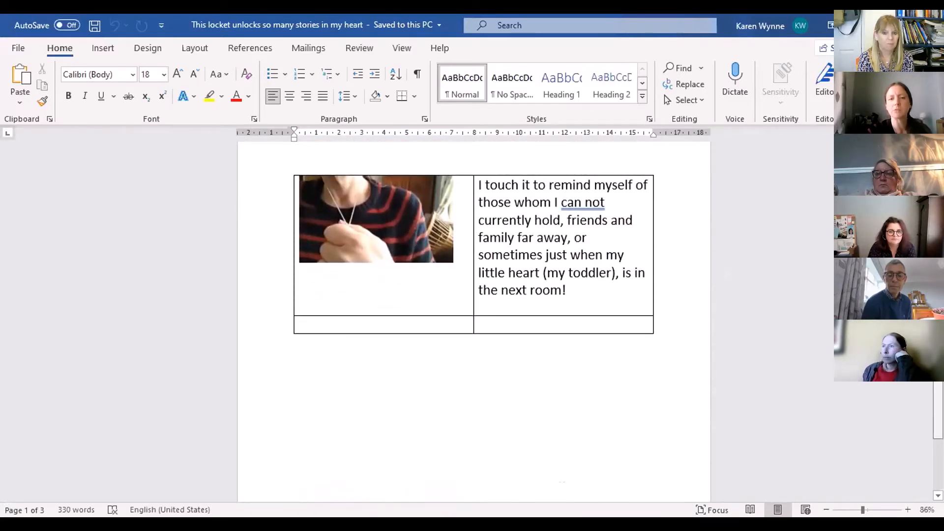
pyautogui.moveTo(938, 403); pyautogui.dragTo(938, 224)
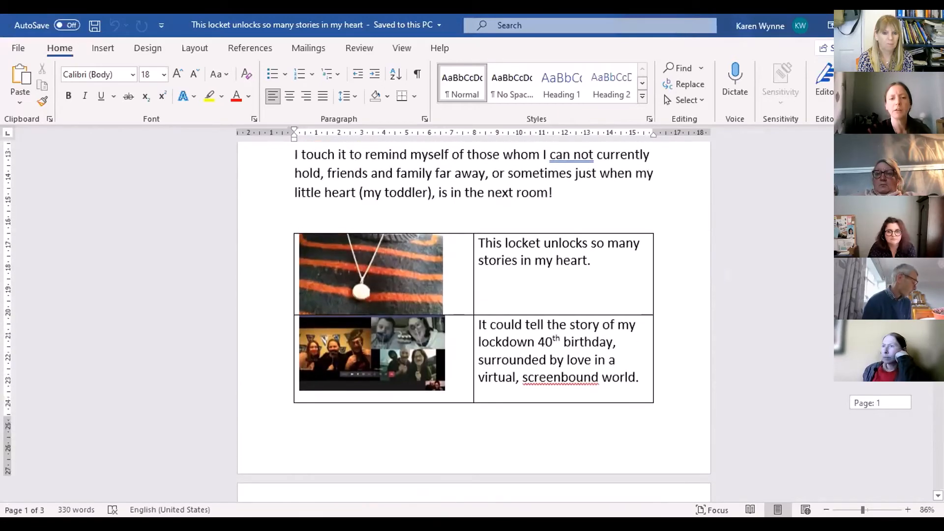
pyautogui.scroll(-6, 474, 324)
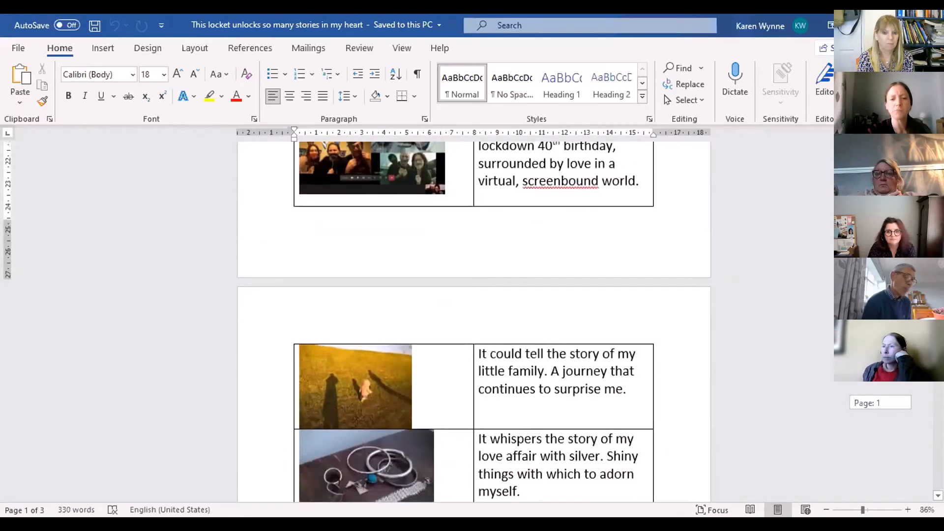
pyautogui.scroll(-5, 474, 324)
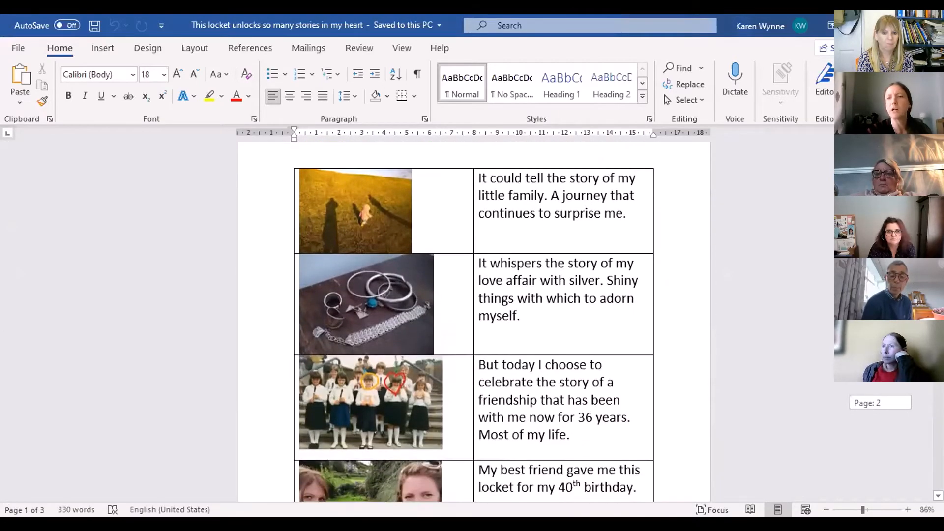
pyautogui.click(655, 258)
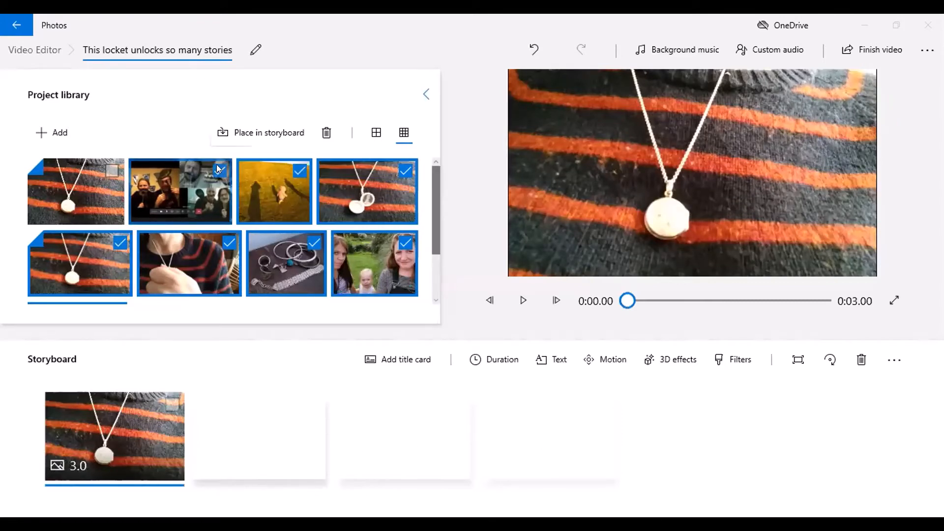
# Place all the selected library pictures in the storyboard after the first locket photo.
pyautogui.moveTo(172, 174); pyautogui.dragTo(195, 194)
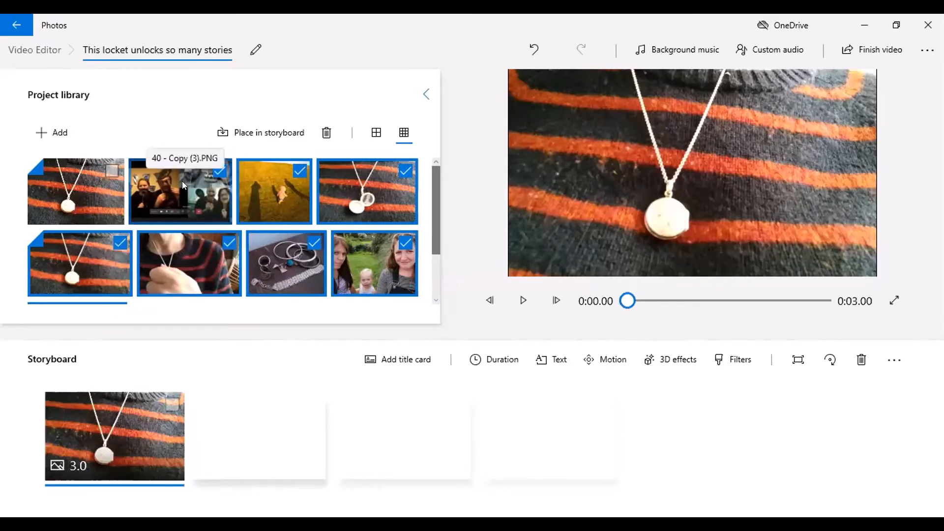
pyautogui.moveTo(181, 173); pyautogui.dragTo(300, 429)
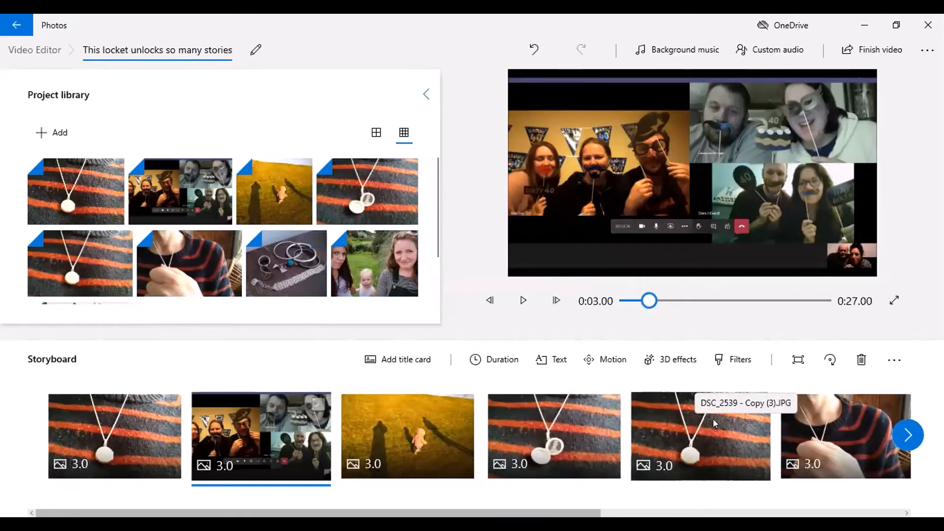
# Move the hand-holding-locket photo to the end of the storyboard and the school group photo directly after the open locket photo.
pyautogui.click(907, 434)
pyautogui.click(908, 433)
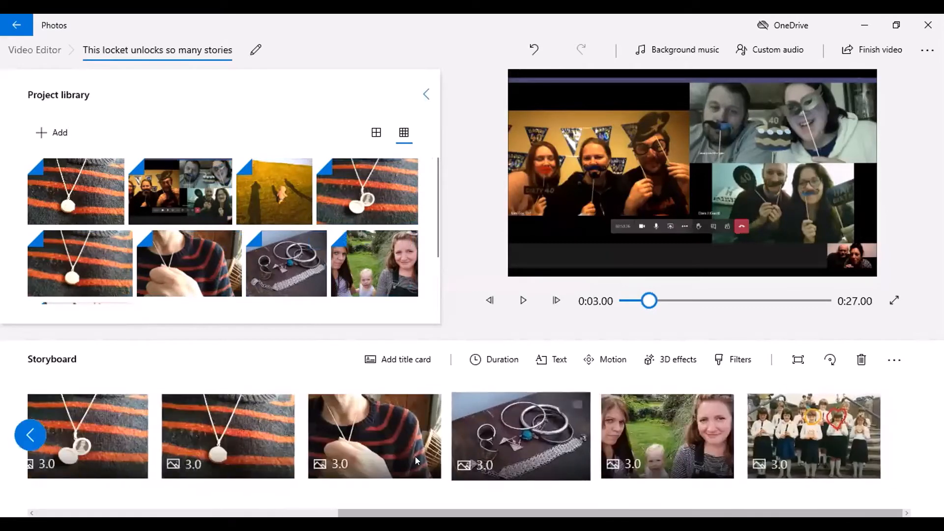
pyautogui.moveTo(365, 435); pyautogui.dragTo(900, 459)
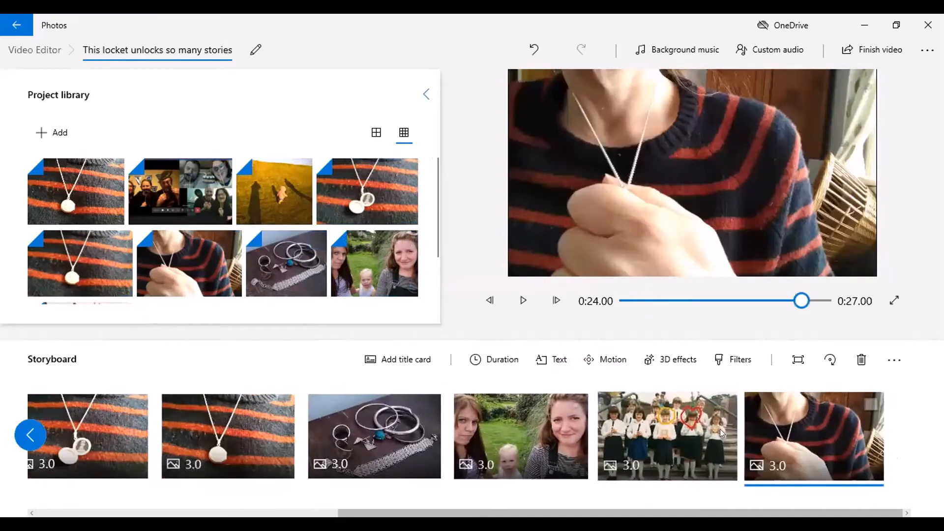
pyautogui.moveTo(703, 462); pyautogui.dragTo(227, 418)
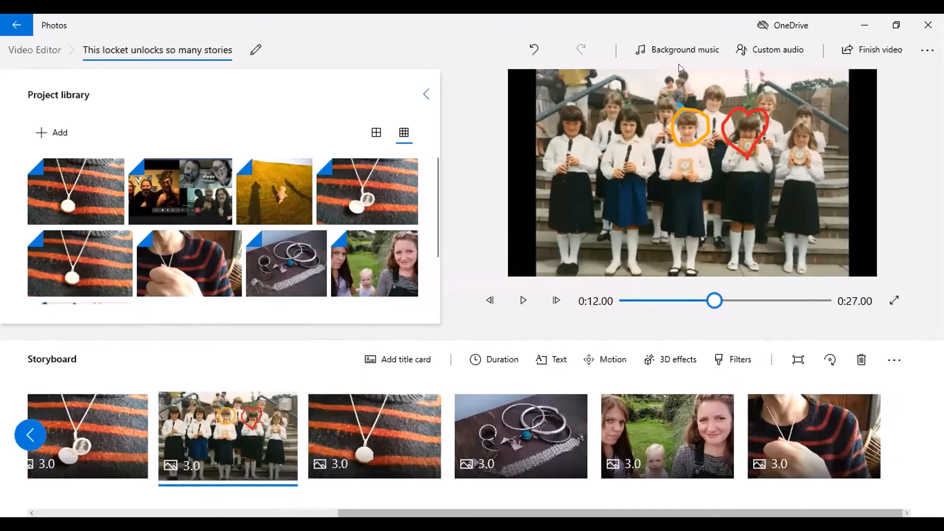
# Delete the duplicate closed-locket photo that follows the school group photo in the storyboard.
pyautogui.click(427, 403)
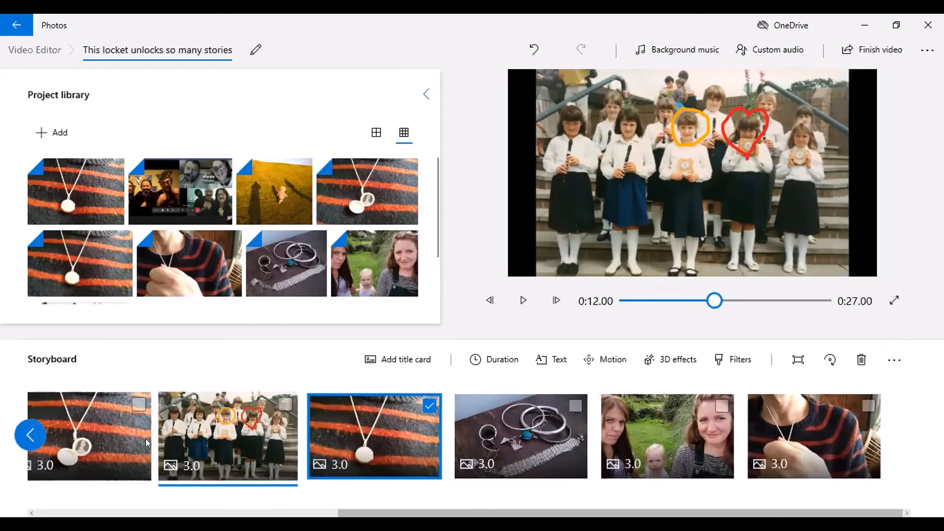
pyautogui.click(862, 361)
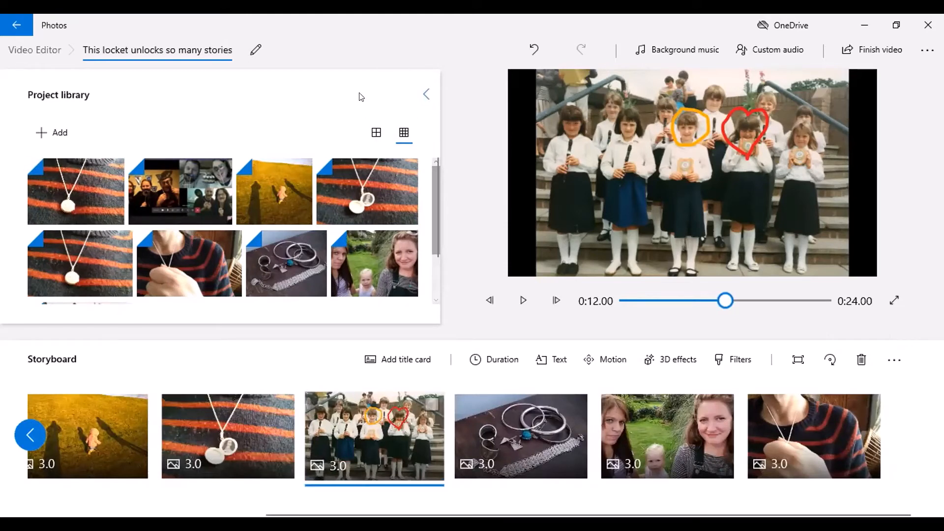
pyautogui.click(112, 170)
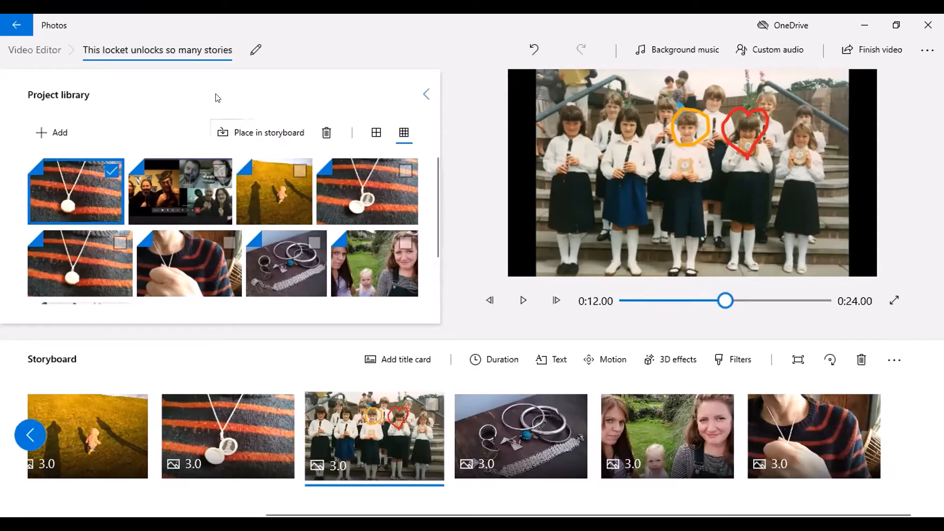
pyautogui.click(106, 168)
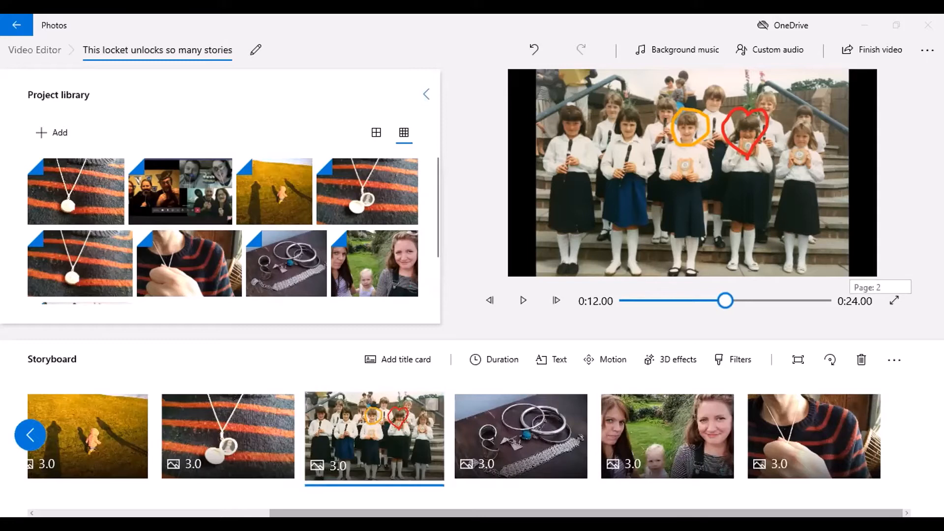
# Reorder the storyboard so the jewellery, school group and women-with-toddler photos follow the shadows photo, ahead of the open locket.
pyautogui.click(864, 25)
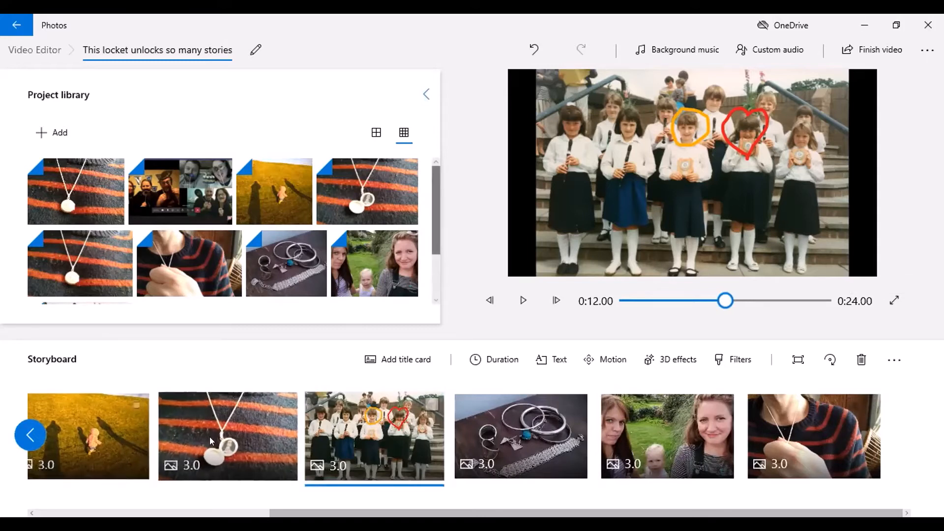
pyautogui.moveTo(459, 430); pyautogui.dragTo(231, 435)
pyautogui.moveTo(535, 404); pyautogui.dragTo(369, 424)
pyautogui.moveTo(625, 426); pyautogui.dragTo(515, 437)
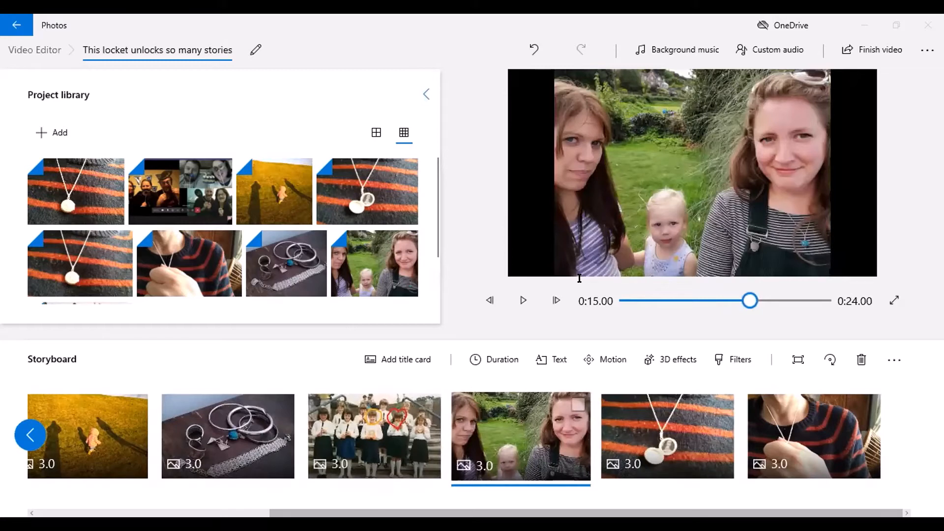
# Collapse the project library to leave more room for the video preview.
pyautogui.click(575, 258)
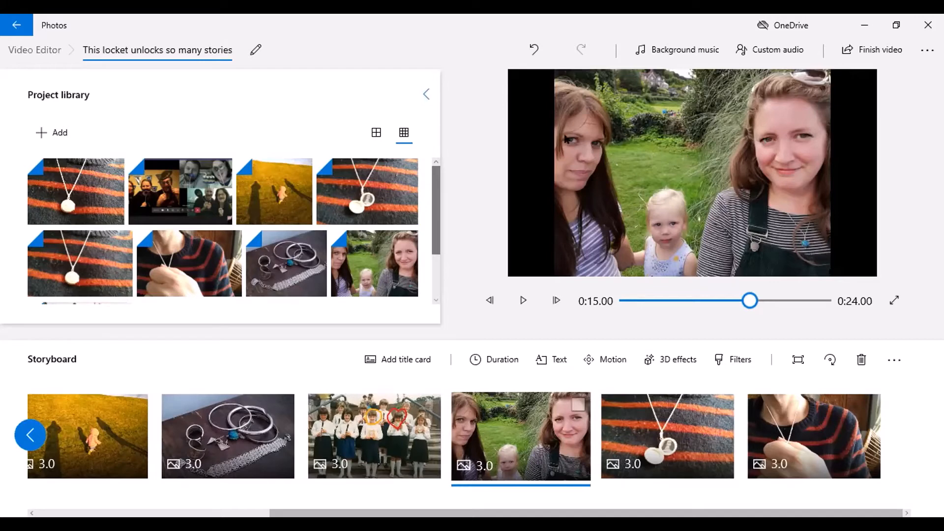
pyautogui.click(424, 95)
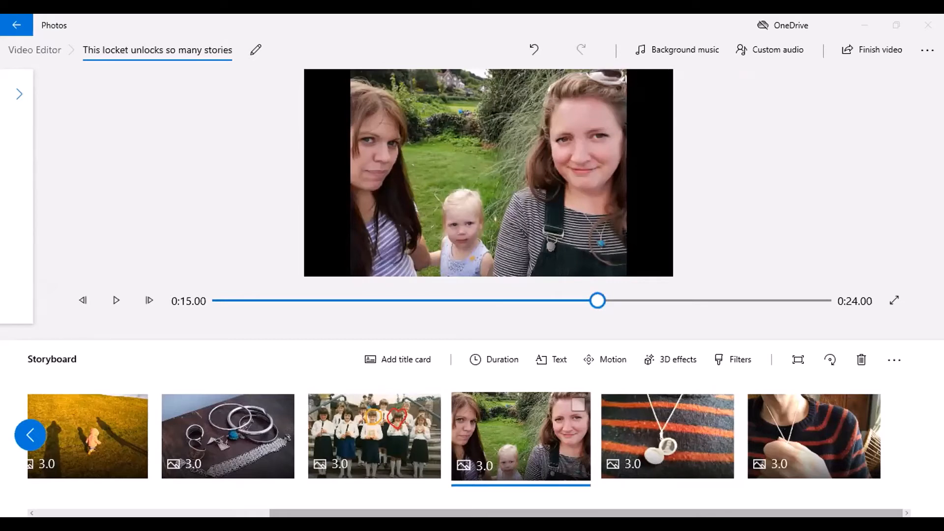
pyautogui.click(571, 239)
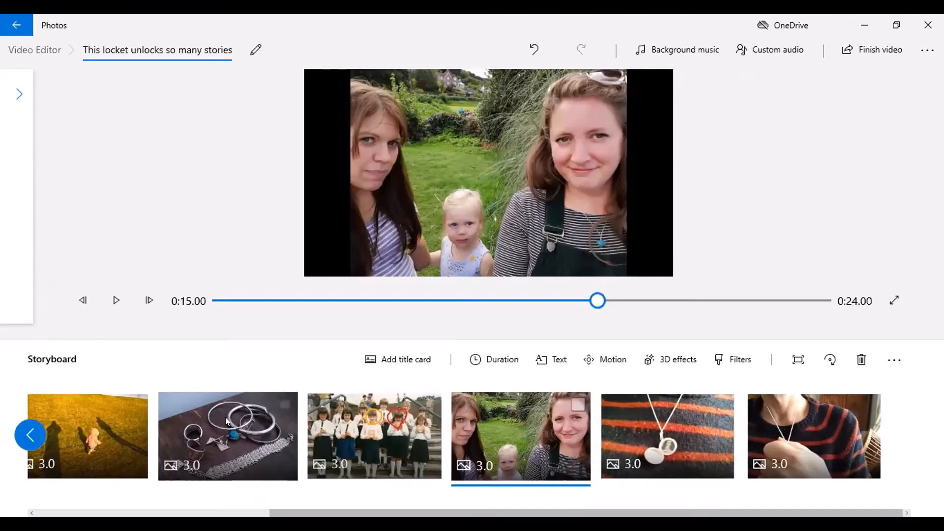
# Set the duration of the first closed-locket photo in the storyboard to 8 seconds.
pyautogui.click(23, 430)
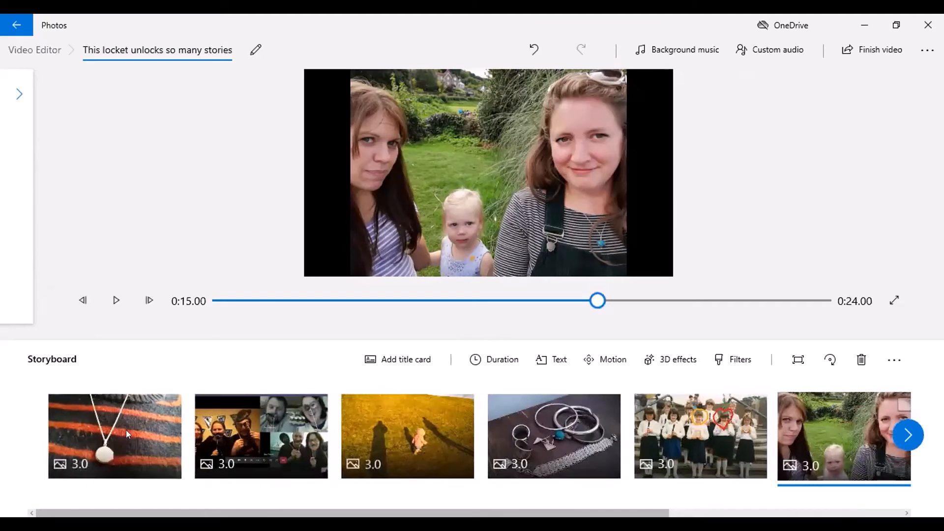
pyautogui.click(68, 465)
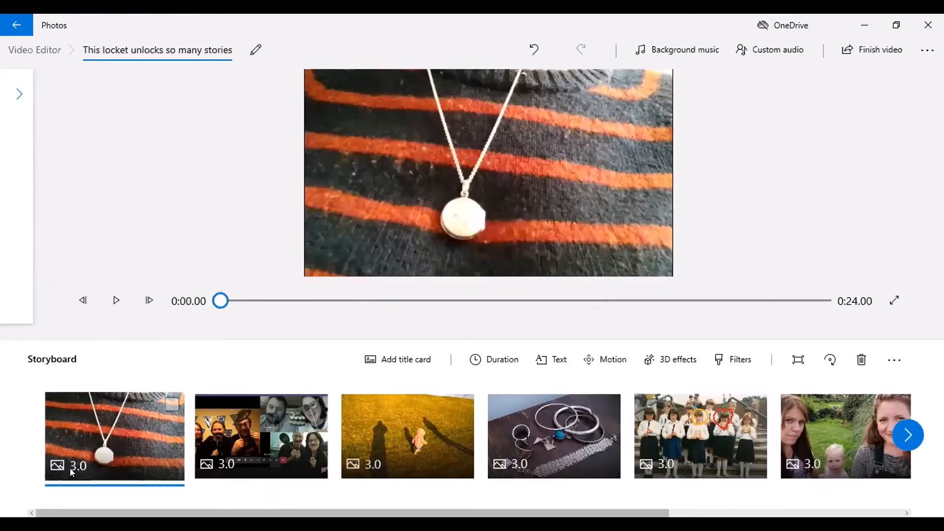
pyautogui.click(70, 468)
pyautogui.write('8')
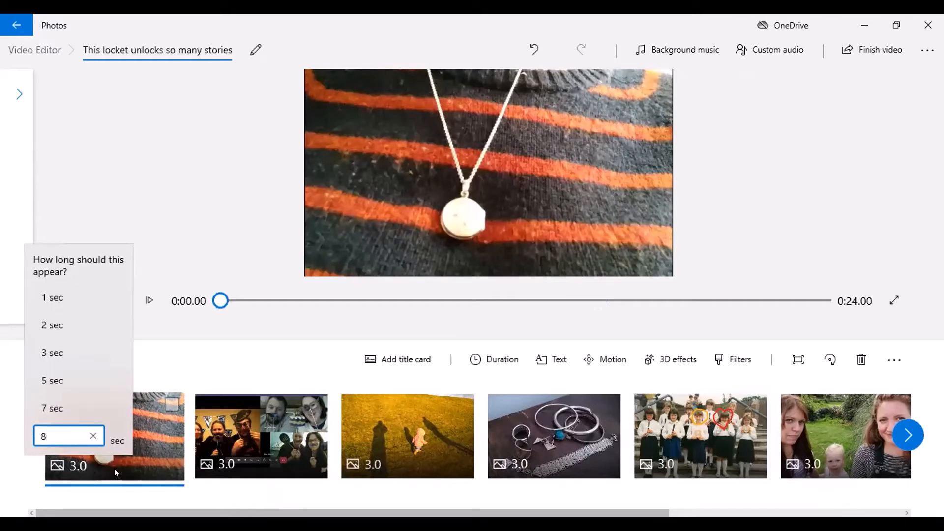
pyautogui.click(245, 456)
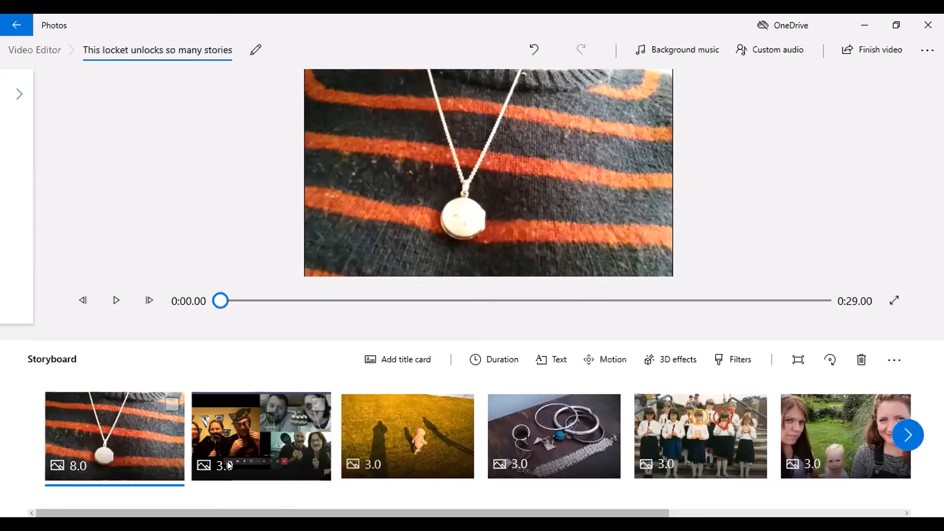
# Try to set a shared 8-second duration for the five pictures from the video call to the women with the toddler.
pyautogui.click(315, 403)
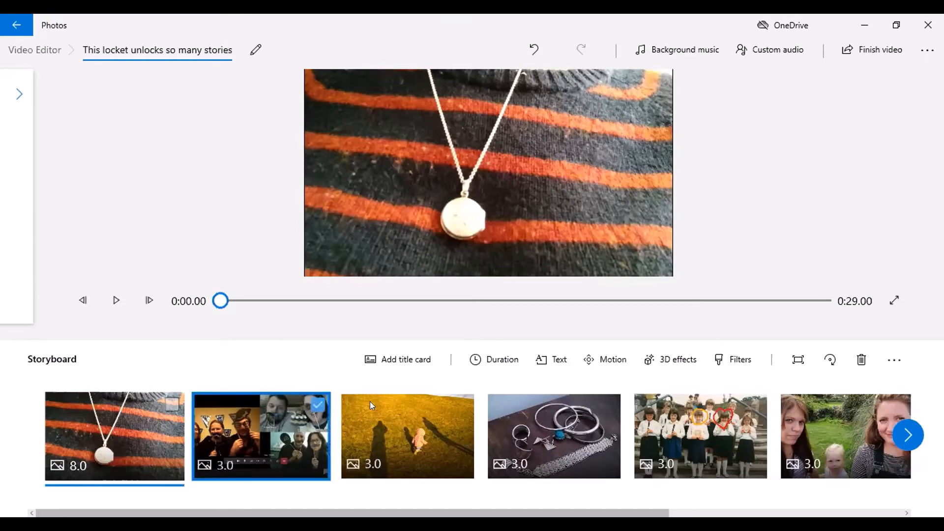
pyautogui.click(460, 403)
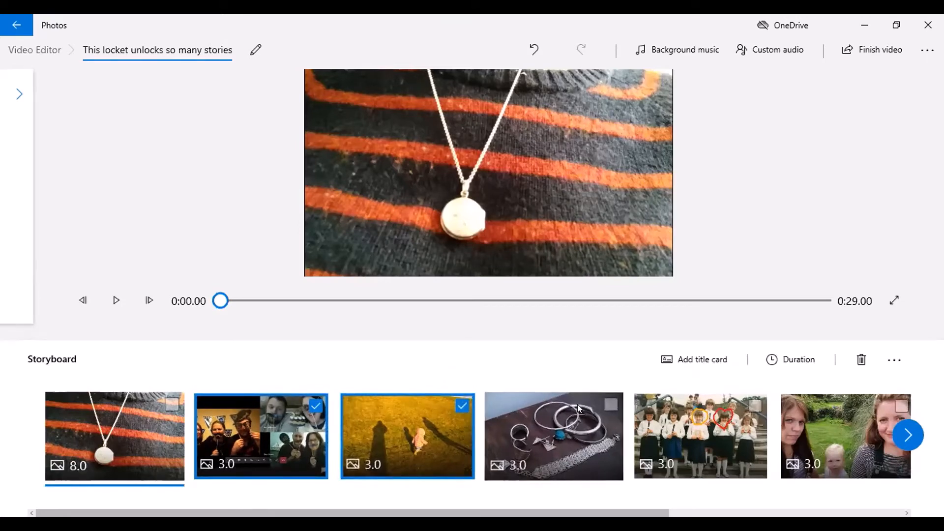
pyautogui.click(608, 405)
pyautogui.click(755, 405)
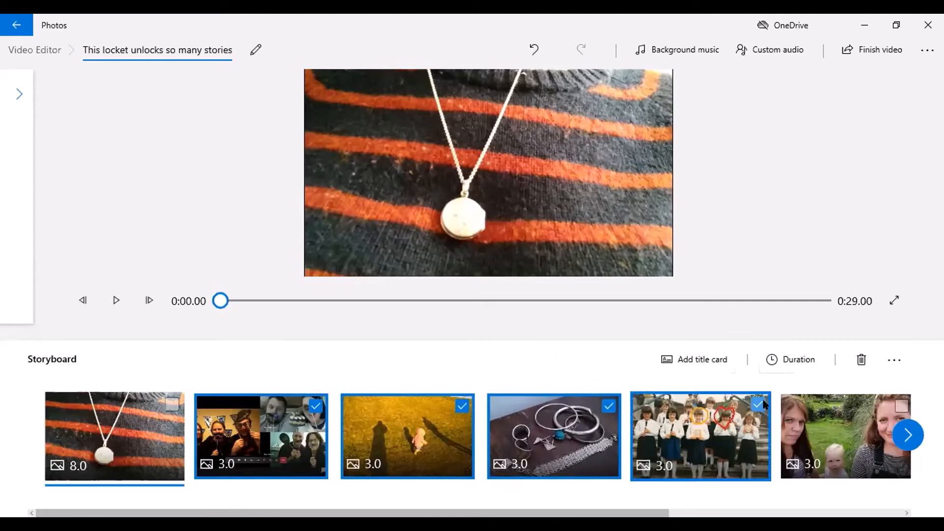
pyautogui.click(901, 402)
pyautogui.click(791, 360)
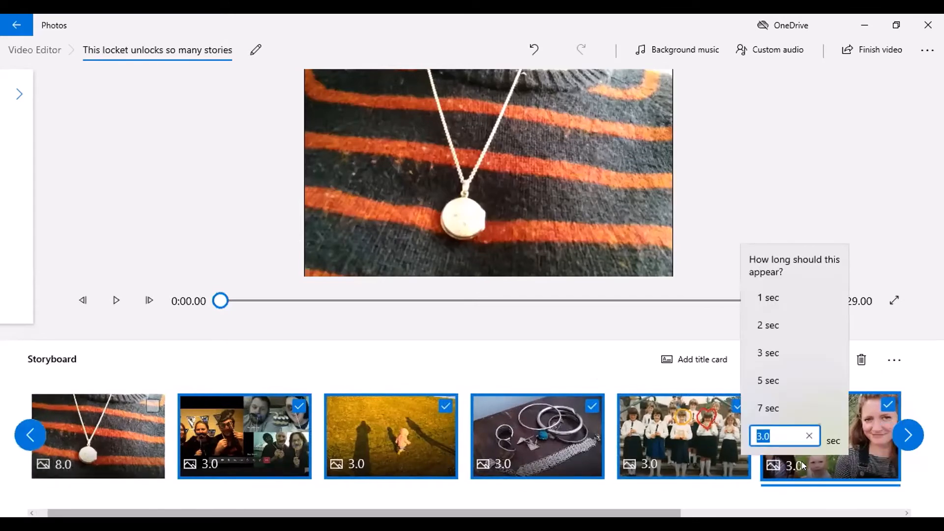
pyautogui.write('8')
pyautogui.press('Return')
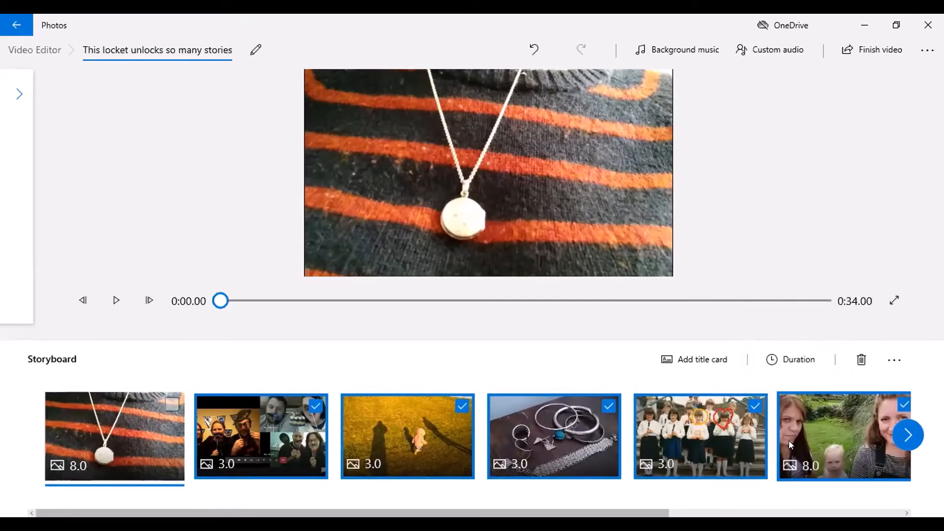
# Clear the multiple picture selection and set the video-call picture's duration to 8 seconds.
pyautogui.click(755, 405)
pyautogui.click(904, 405)
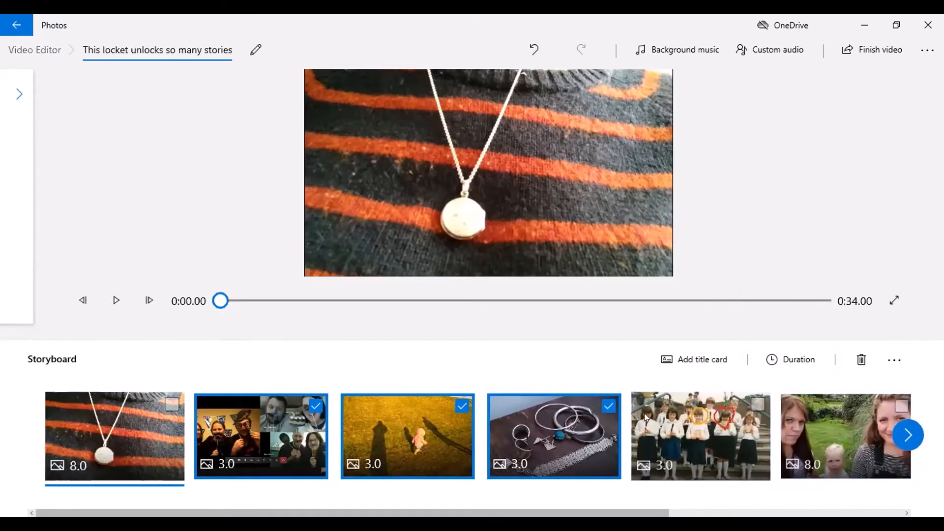
pyautogui.click(608, 404)
pyautogui.click(465, 403)
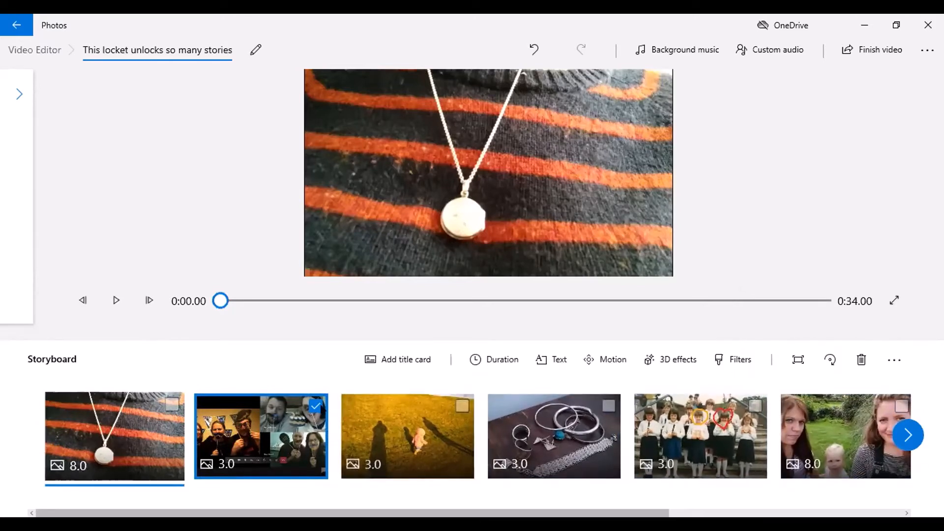
pyautogui.click(315, 406)
pyautogui.click(228, 466)
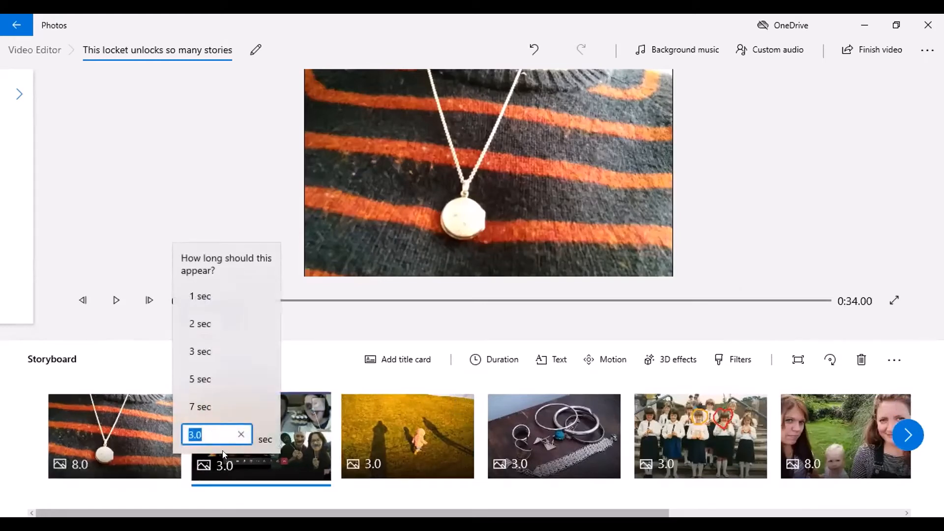
pyautogui.write('8')
pyautogui.press('Return')
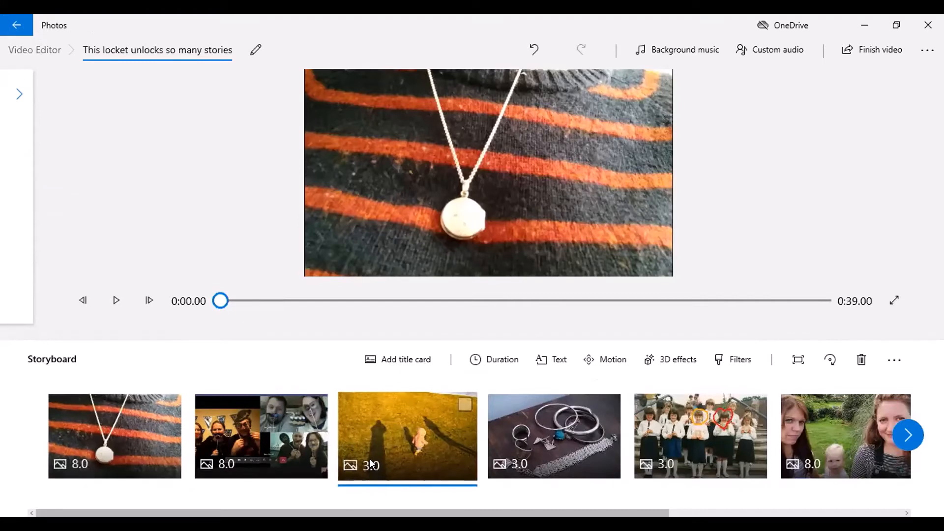
# Set the durations of the shadows-on-grass photo and the jewellery photo to 8 seconds each.
pyautogui.click(368, 465)
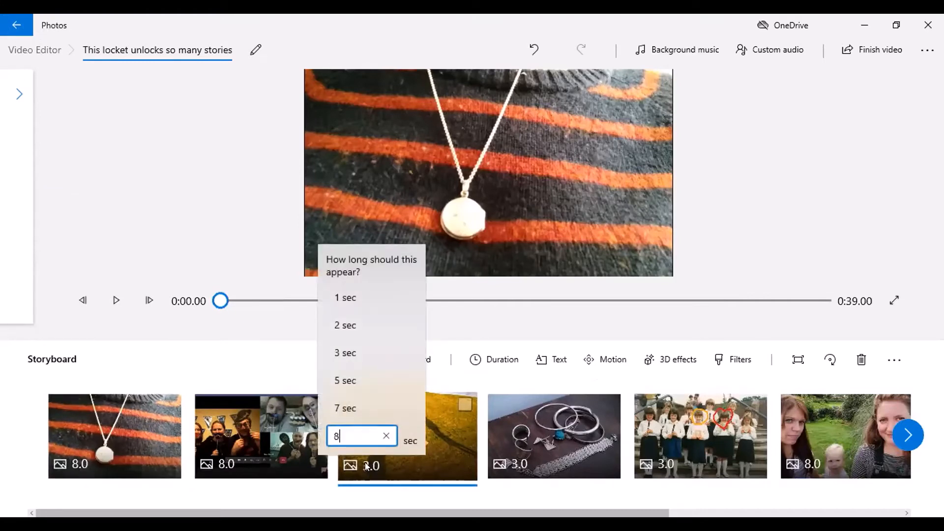
pyautogui.press('Return')
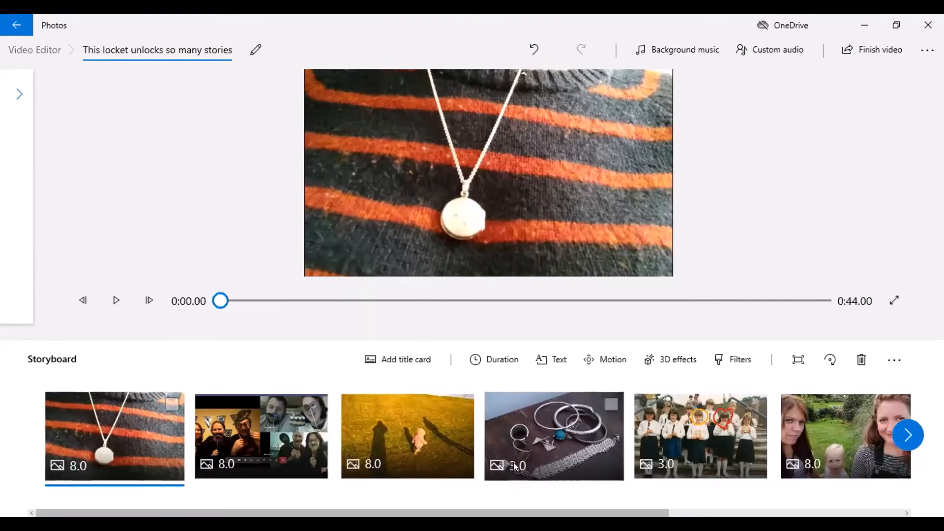
pyautogui.click(514, 463)
pyautogui.write('8')
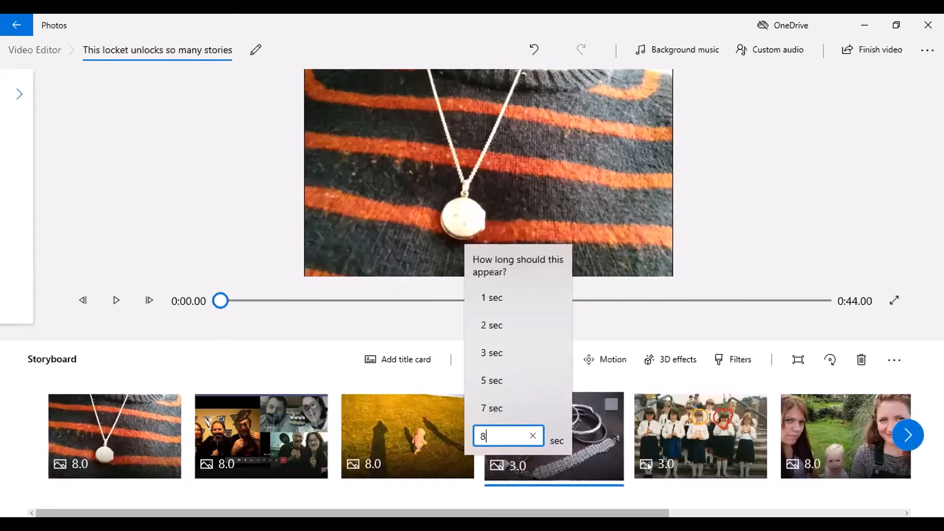
pyautogui.press('Return')
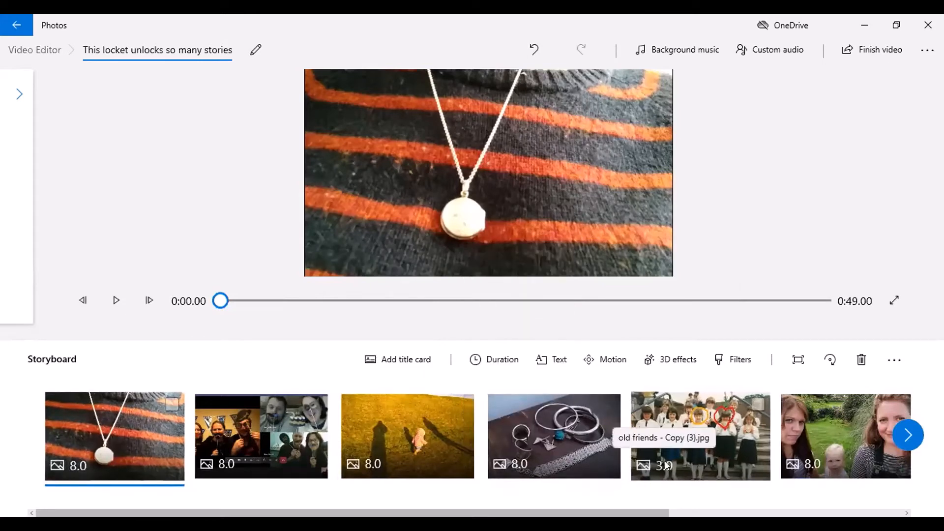
# Set the duration of the school group photo to 8 seconds.
pyautogui.click(659, 449)
pyautogui.click(659, 448)
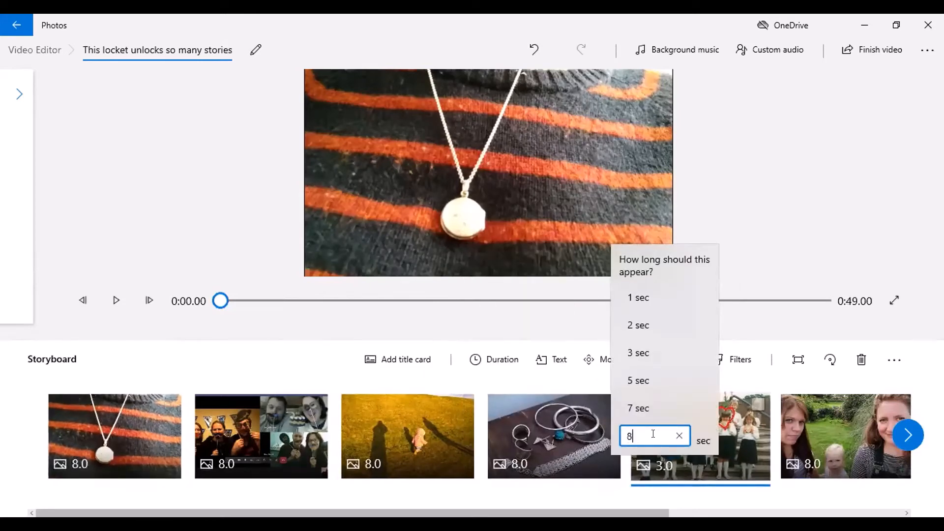
pyautogui.write('8')
pyautogui.press('Return')
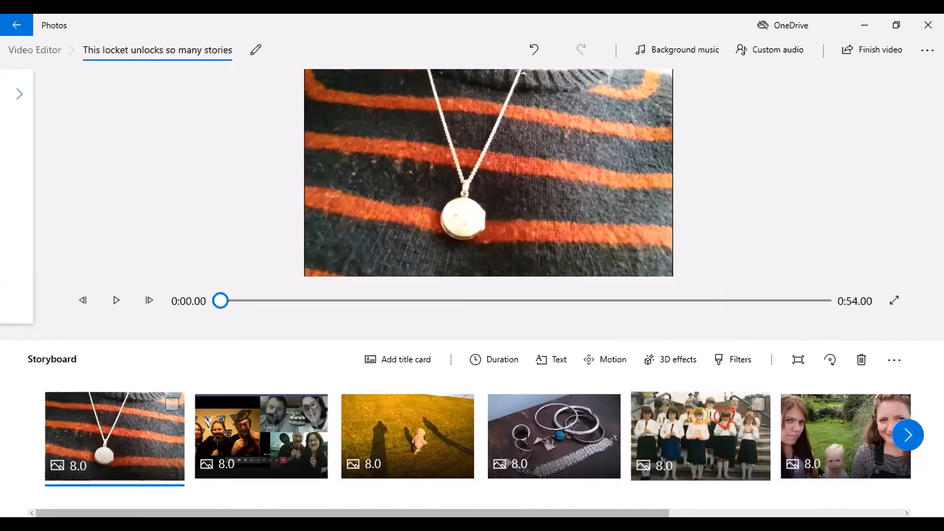
# Set the duration of the open locket photo near the end of the storyboard to 8 seconds.
pyautogui.click(902, 429)
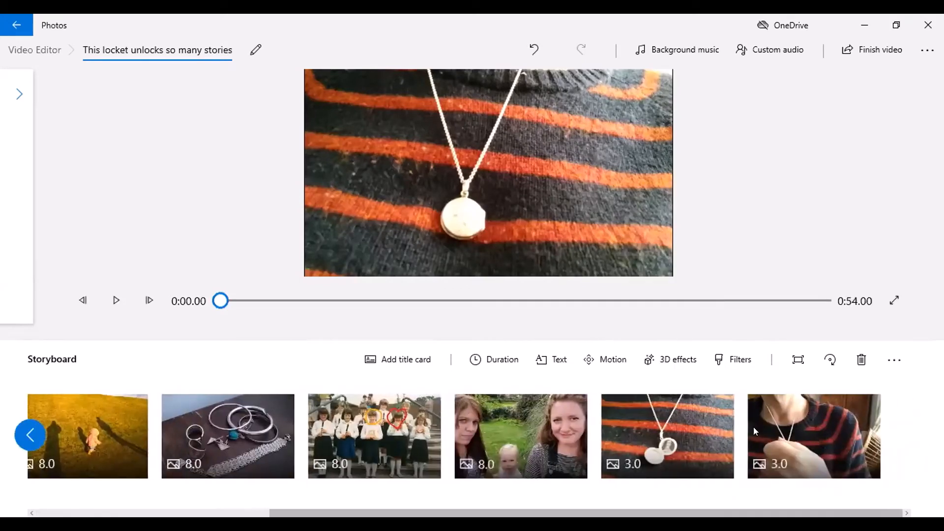
pyautogui.click(621, 462)
pyautogui.click(621, 462)
pyautogui.write('8')
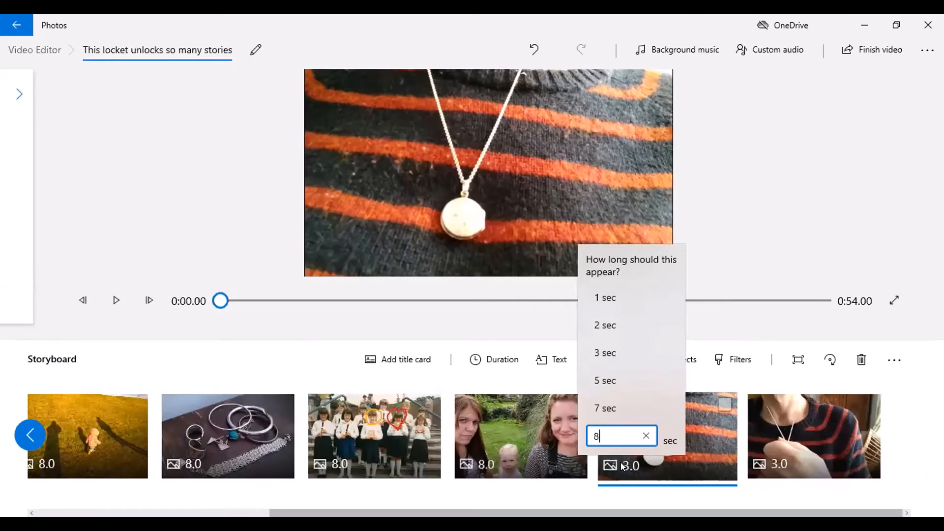
pyautogui.press('Return')
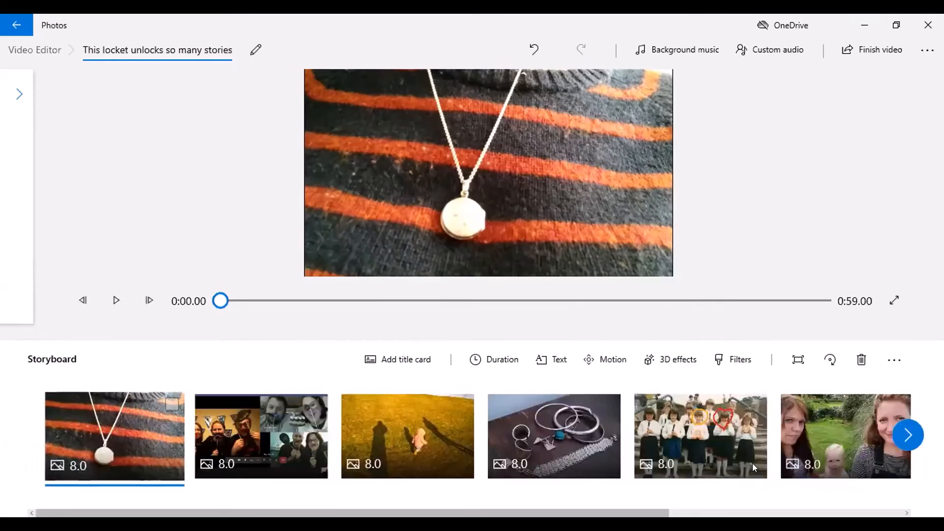
# Set the duration of the final hand-holding-locket photo to 8 seconds.
pyautogui.click(902, 436)
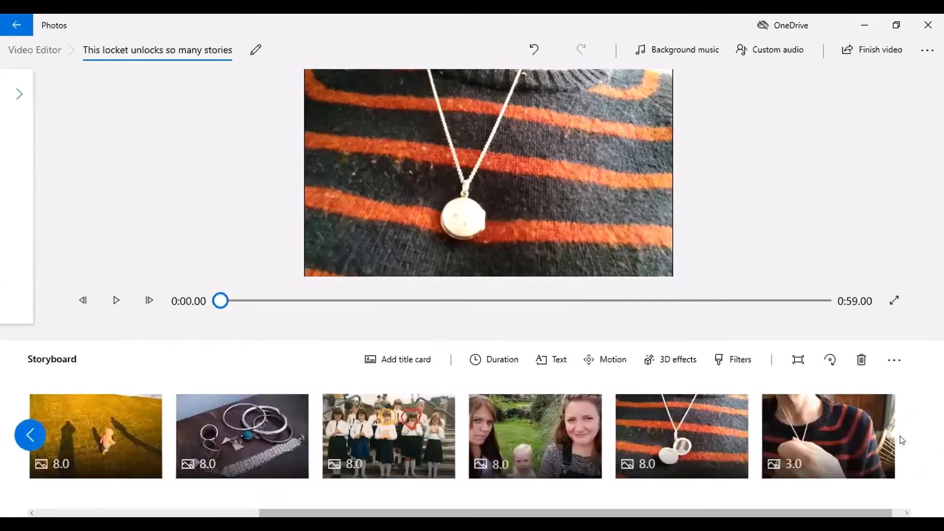
pyautogui.click(777, 464)
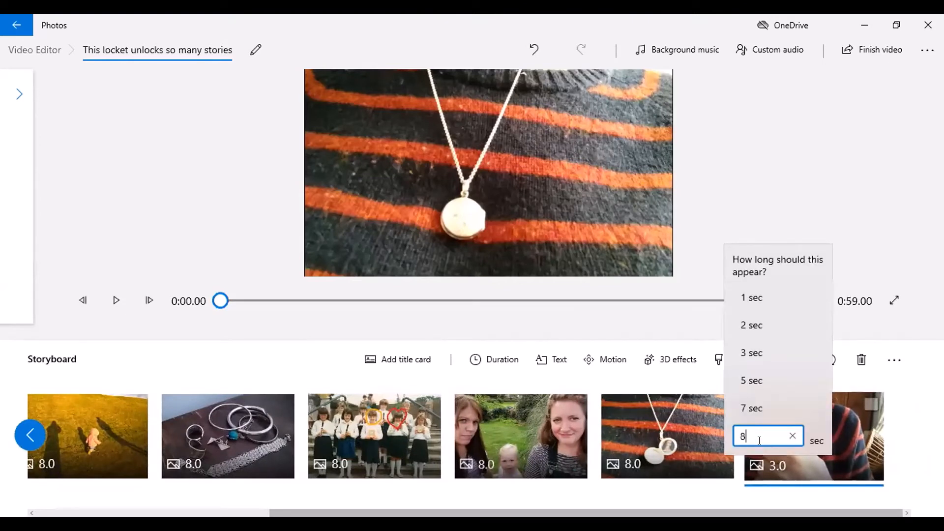
pyautogui.press('Return')
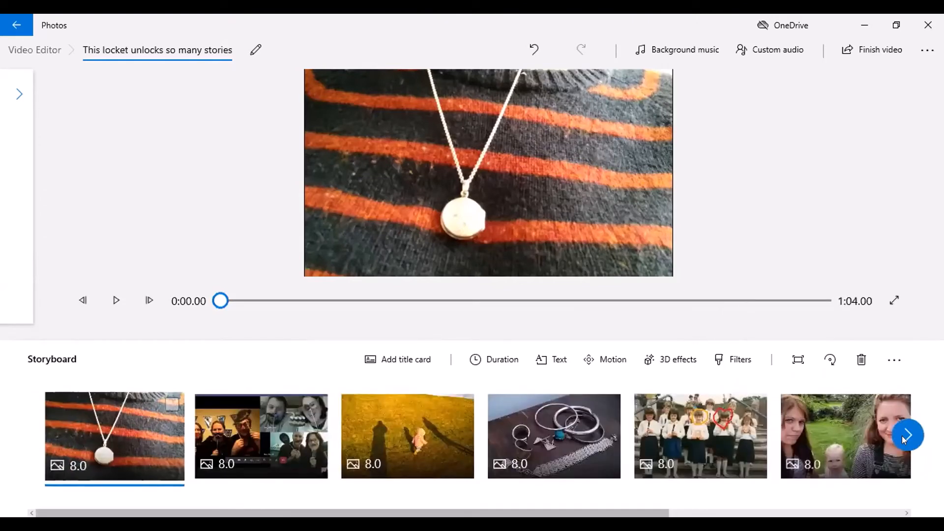
# Add the "this locket" MP3 file as custom audio spanning the whole video and apply it.
pyautogui.click(775, 51)
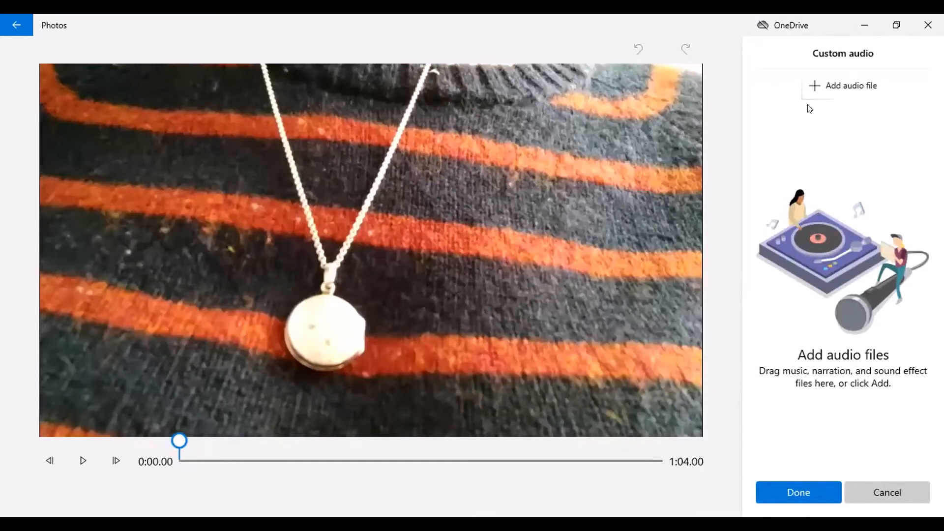
pyautogui.click(844, 88)
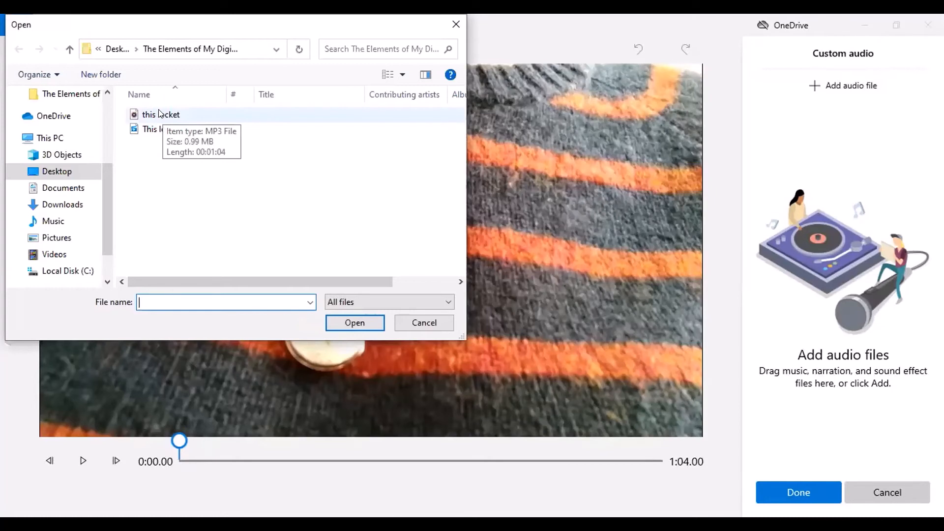
pyautogui.click(159, 113)
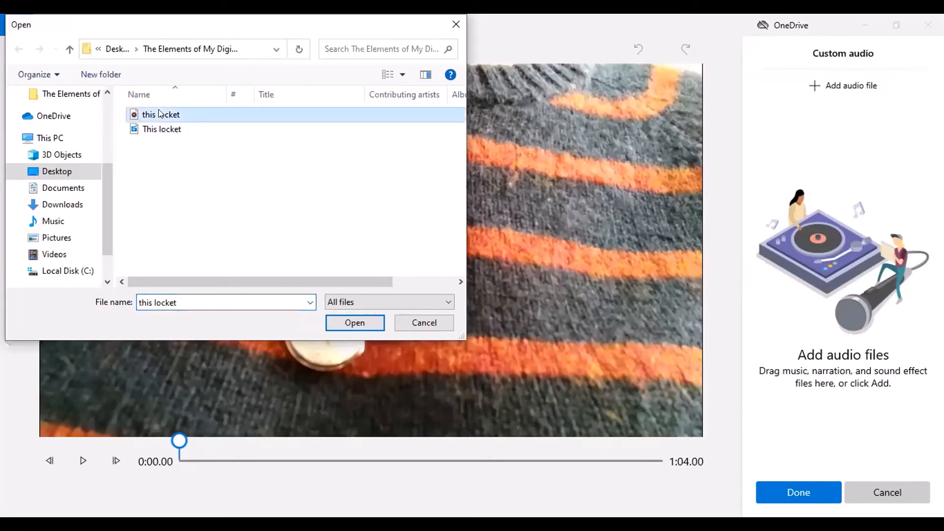
pyautogui.click(350, 324)
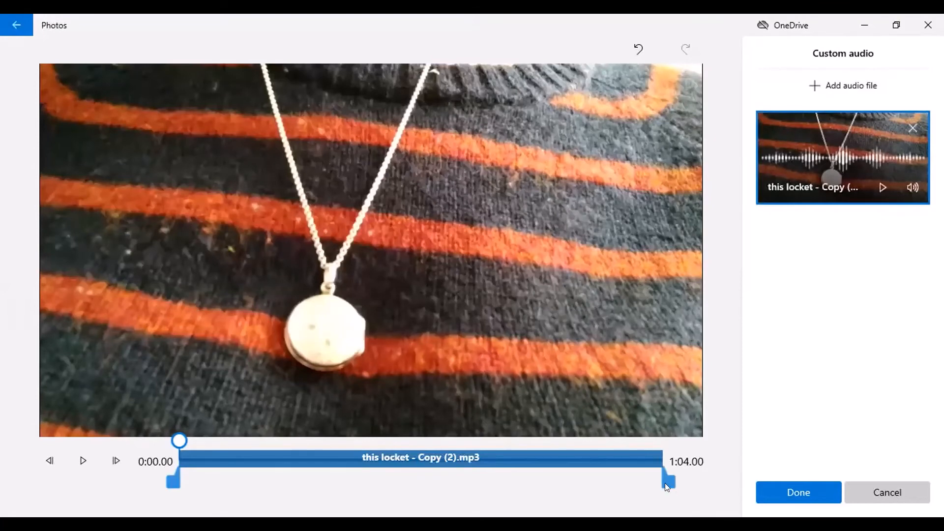
pyautogui.click(807, 491)
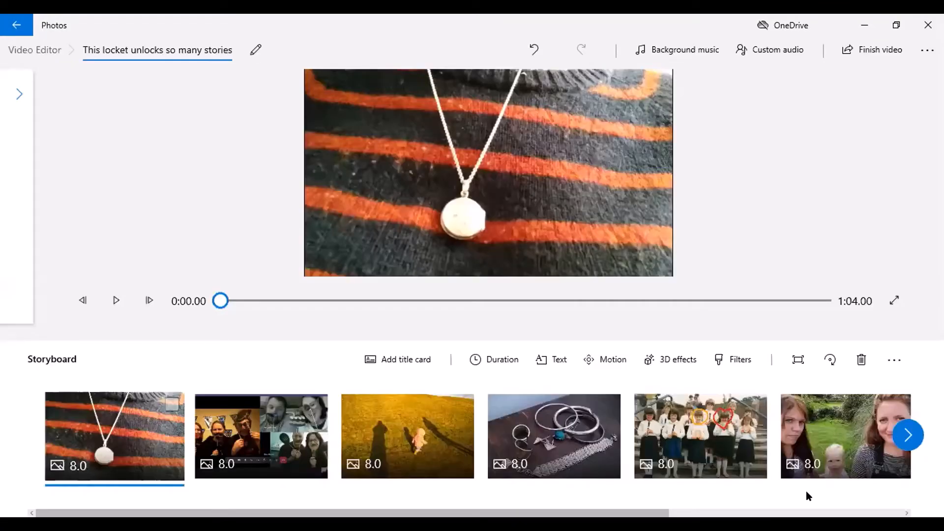
# Play the video from the start through the jewellery photo to check the picture timing against the narration.
pyautogui.click(114, 300)
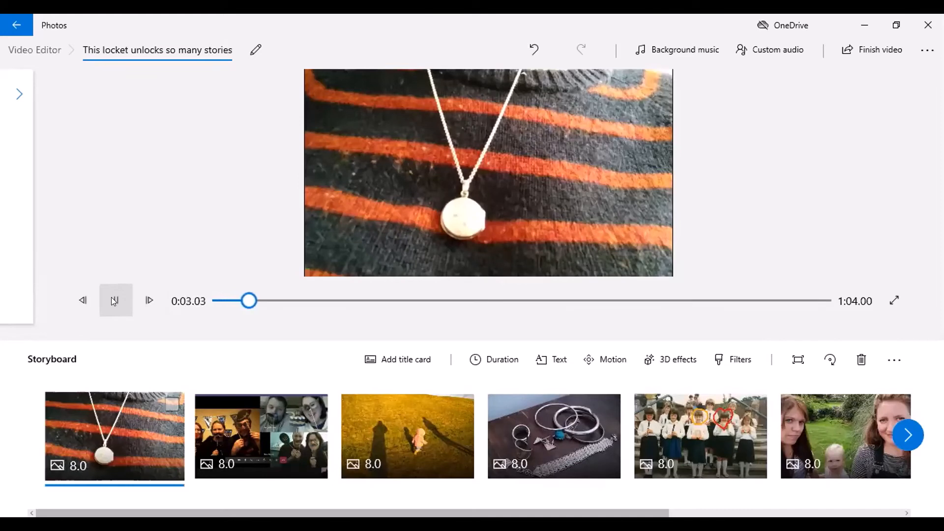
pyautogui.click(113, 301)
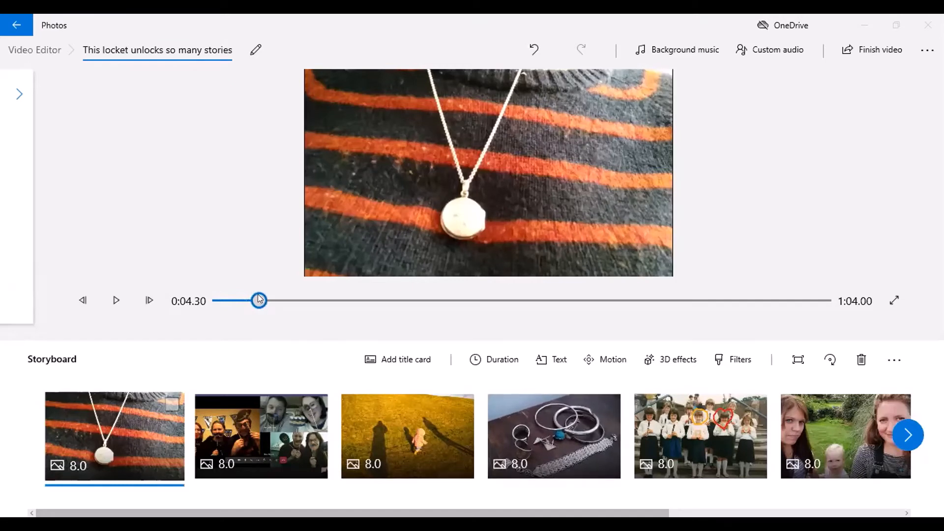
pyautogui.moveTo(259, 299); pyautogui.dragTo(148, 300)
pyautogui.click(113, 295)
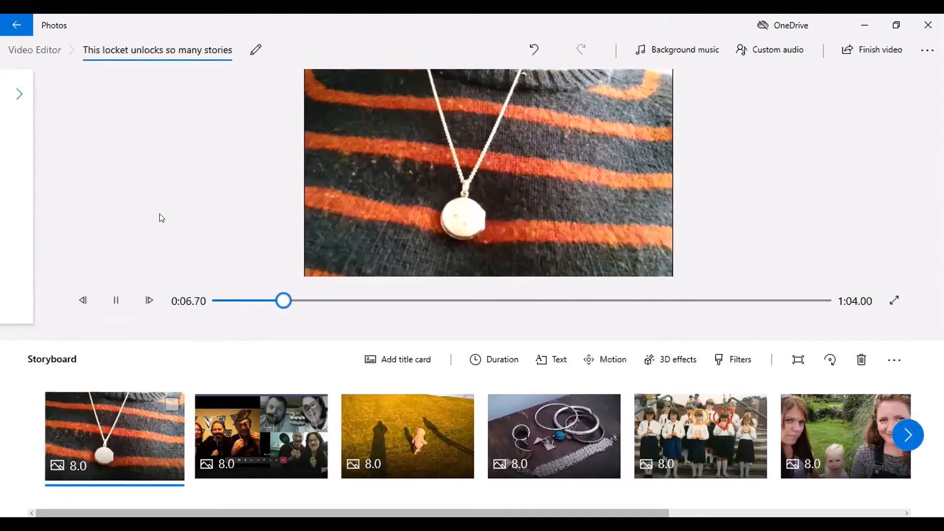
pyautogui.click(114, 300)
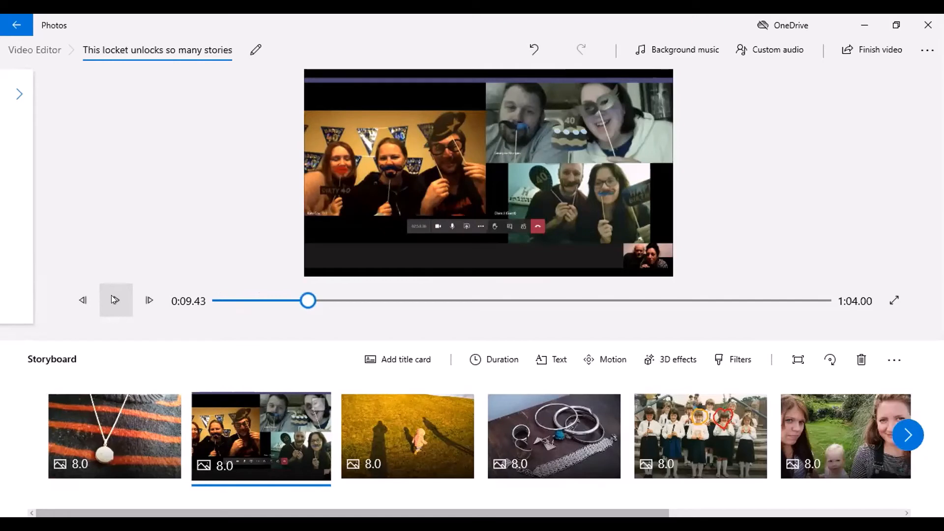
pyautogui.click(114, 300)
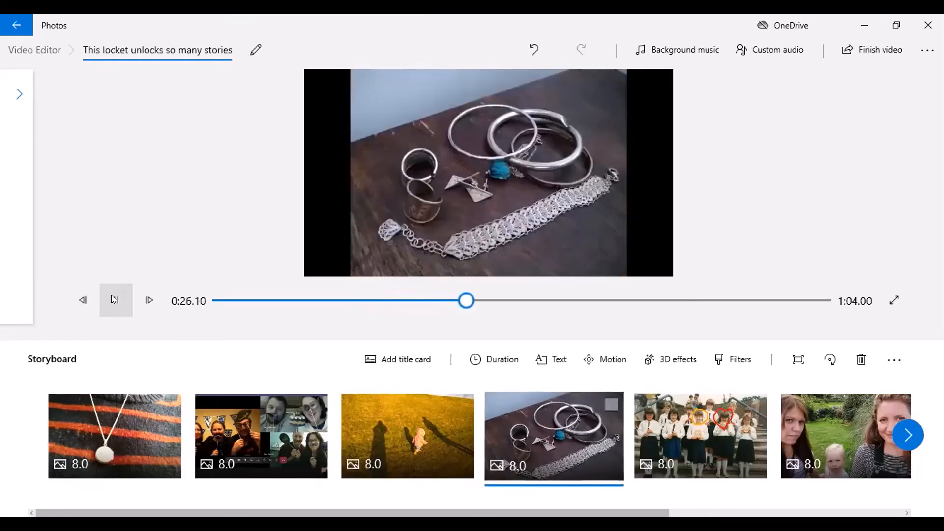
pyautogui.click(113, 299)
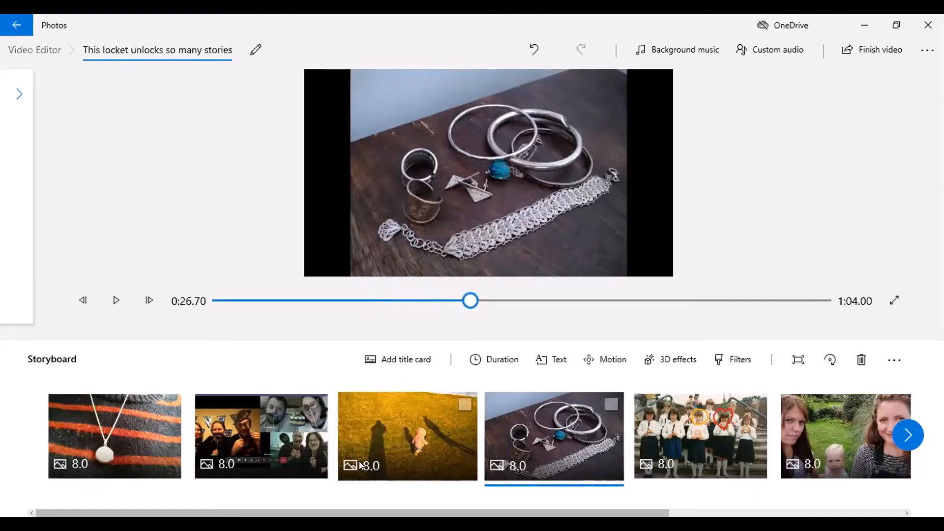
# Set the duration of the shadows-on-grass photo to 7 seconds.
pyautogui.click(364, 467)
pyautogui.click(366, 467)
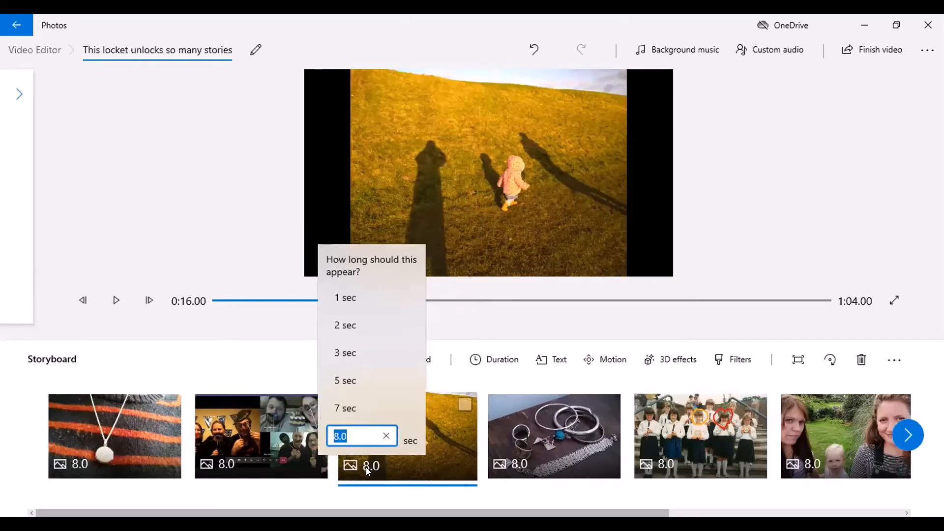
pyautogui.write('7')
pyautogui.press('Return')
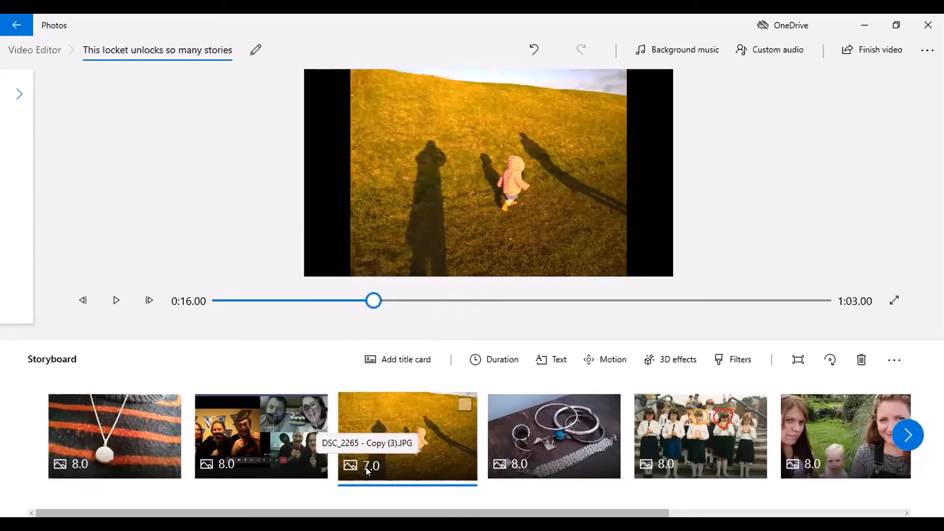
# Play the video to the end and set the duration of the final hand-holding-locket photo to 10 seconds.
pyautogui.click(115, 302)
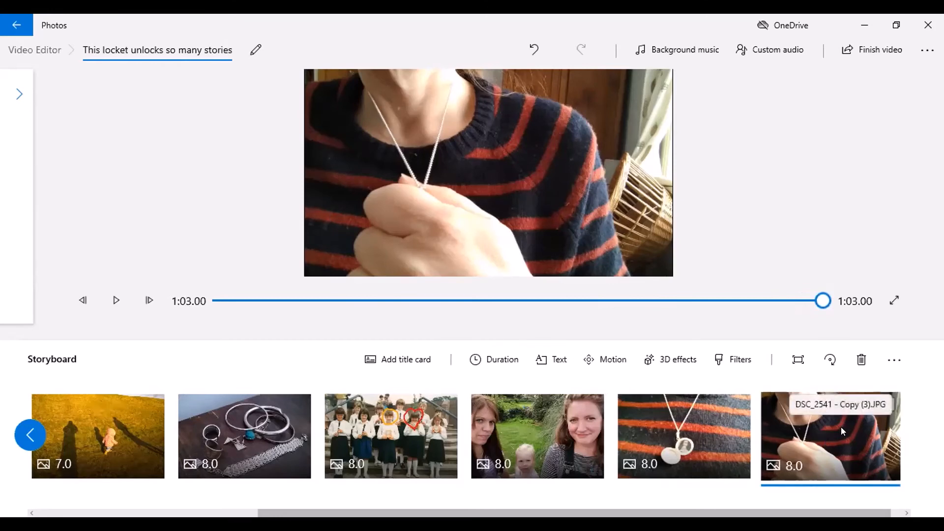
pyautogui.click(787, 469)
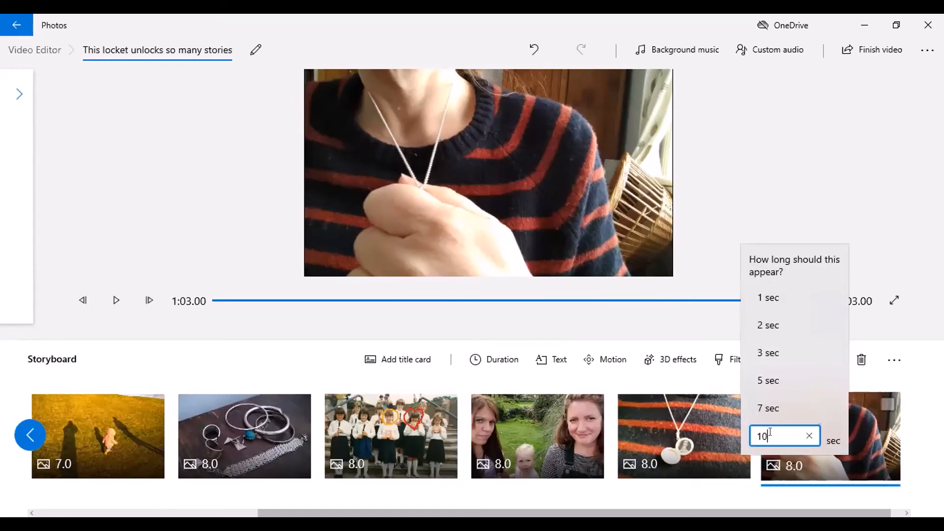
pyautogui.write('10')
pyautogui.press('Return')
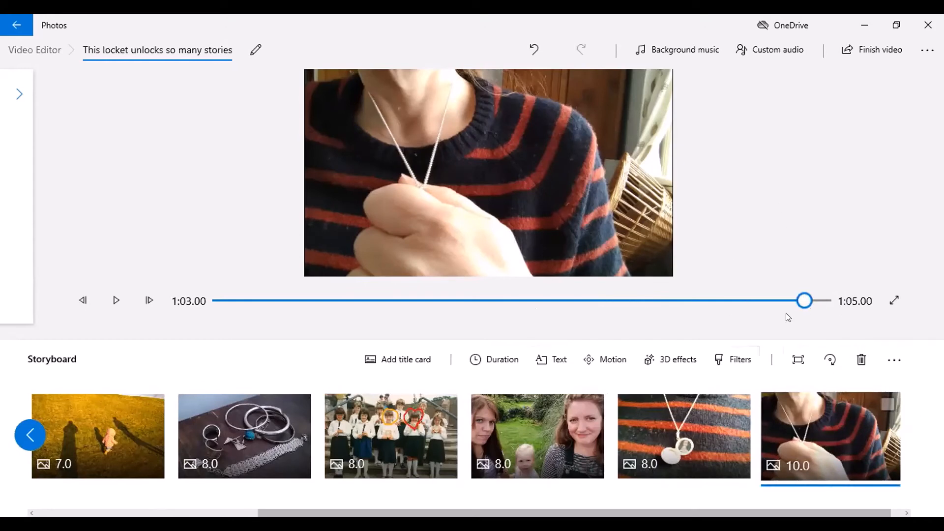
# Add a title card before the final hand-holding-locket photo and clear its placeholder title text.
pyautogui.click(396, 361)
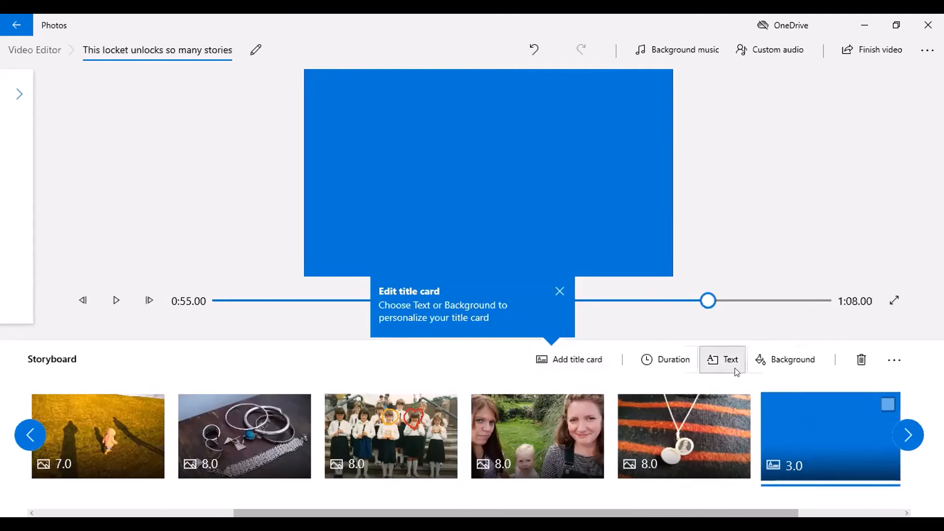
pyautogui.click(722, 355)
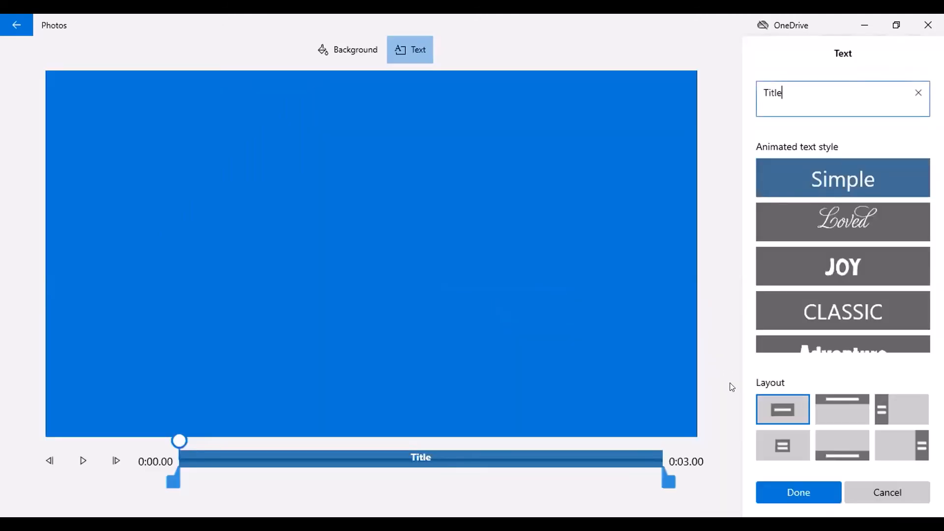
pyautogui.press('BackSpace')
pyautogui.press('BackSpace')
pyautogui.press('BackSpace')
pyautogui.press('BackSpace')
pyautogui.press('BackSpace')
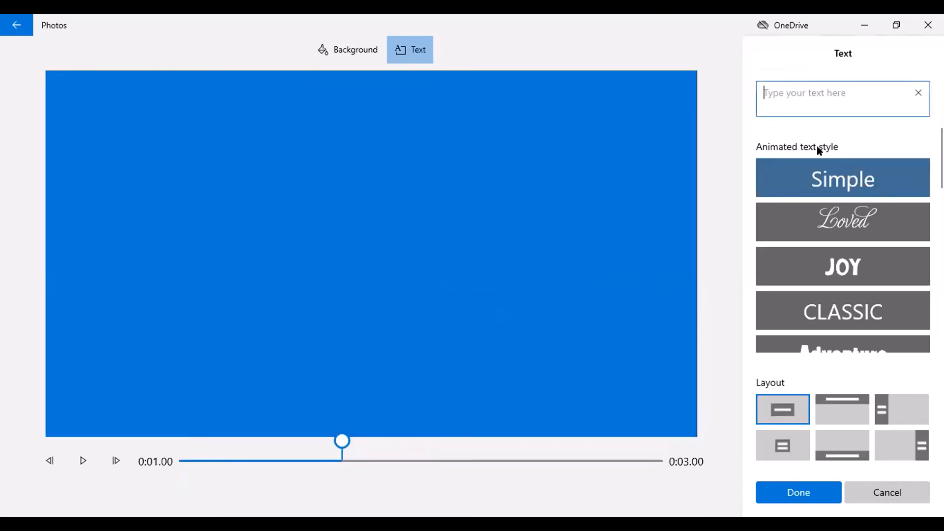
# Enter "This locket unlocks so many stories." as the title card's text.
pyautogui.write('The')
pyautogui.press('BackSpace')
pyautogui.press('BackSpace')
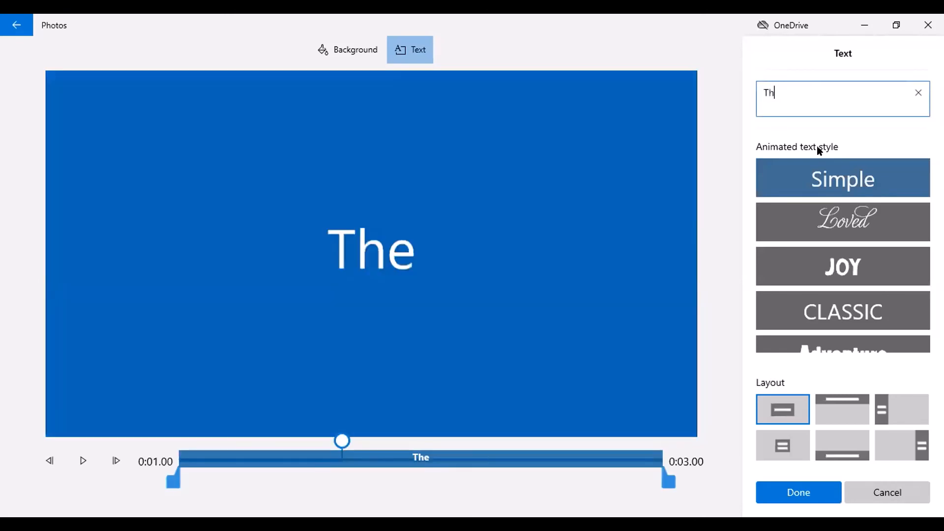
pyautogui.write('is locket ')
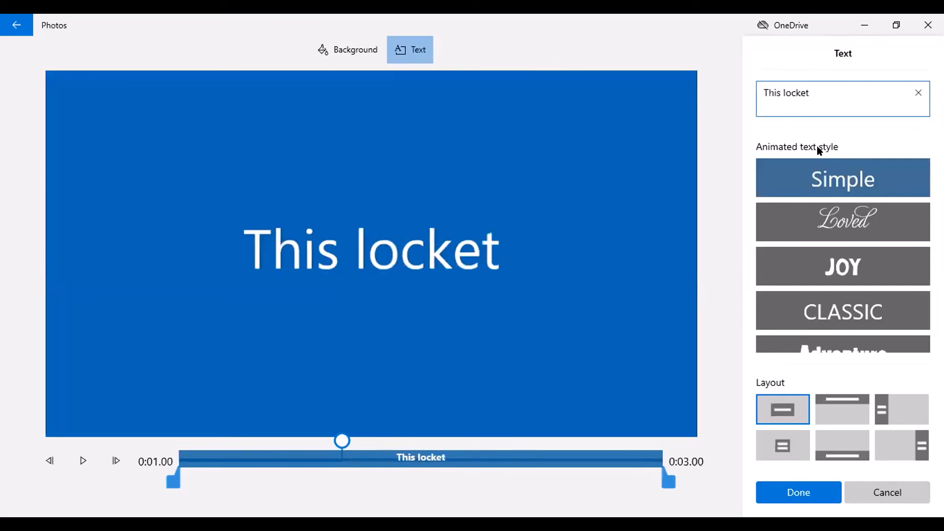
pyautogui.write('unlocks so many storer')
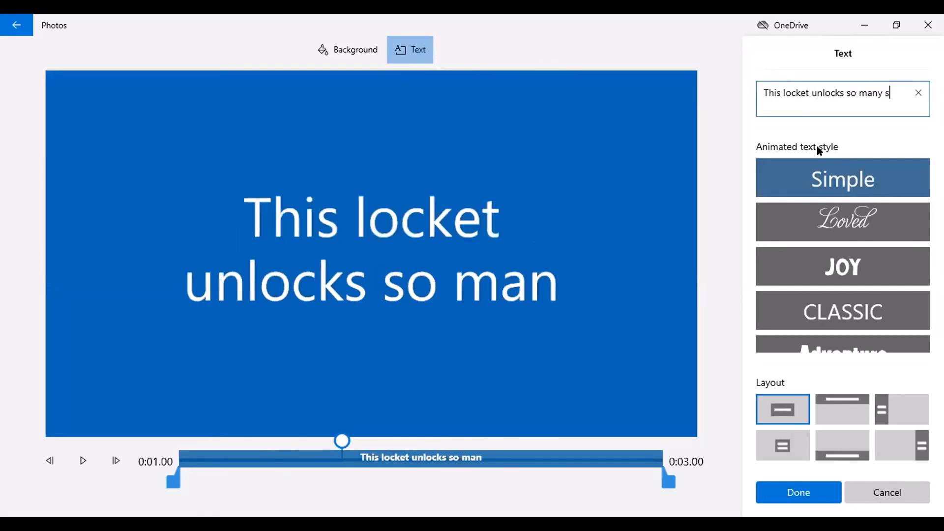
pyautogui.press('BackSpace')
pyautogui.press('BackSpace')
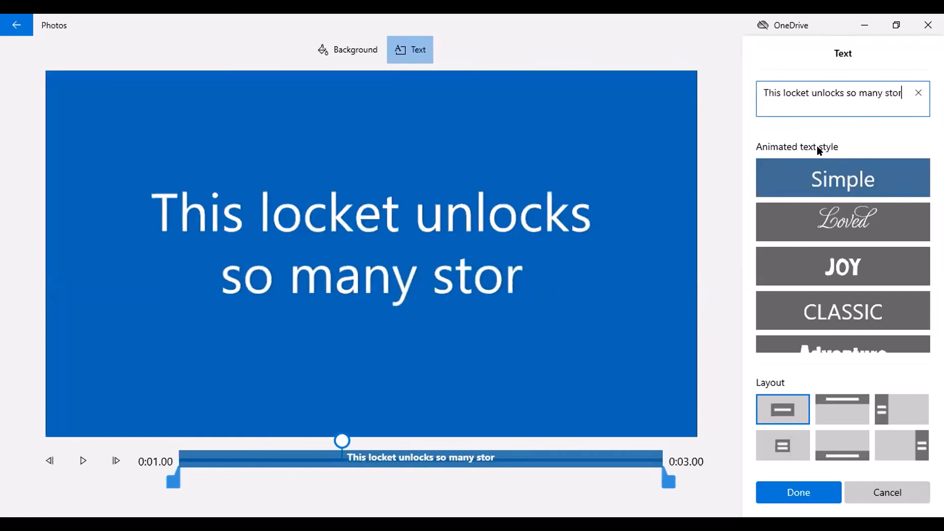
pyautogui.write('ies. ')
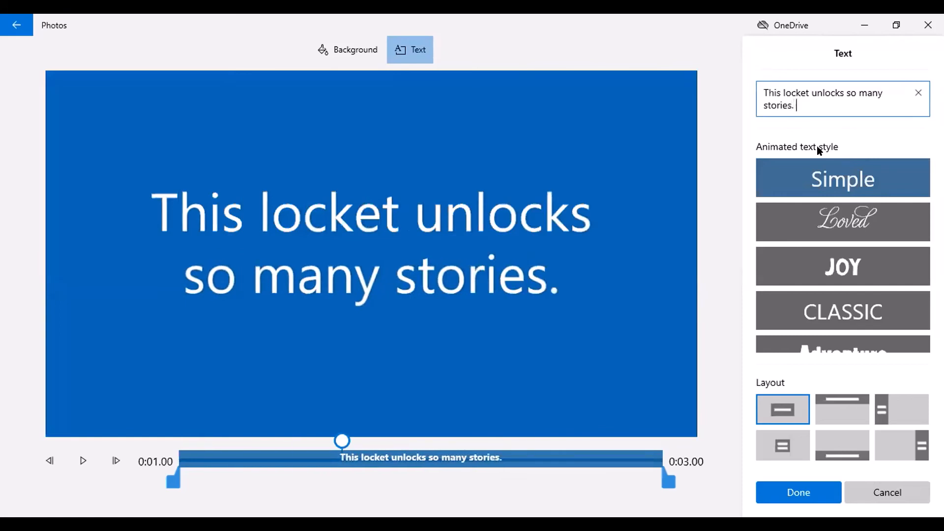
# Append a credit to the title text reading "A story by", the author's first name, and "for the DEPAL project".
pyautogui.write('A story ')
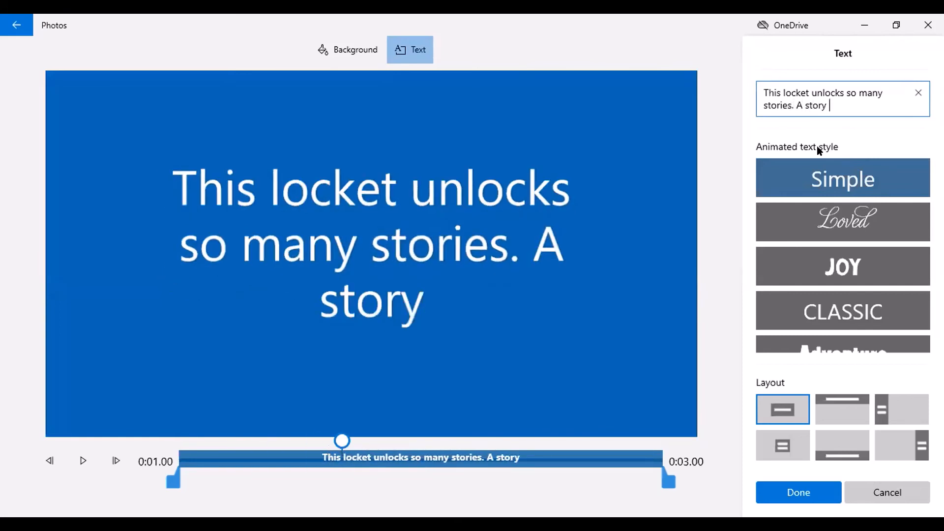
pyautogui.write('by Karen for the D')
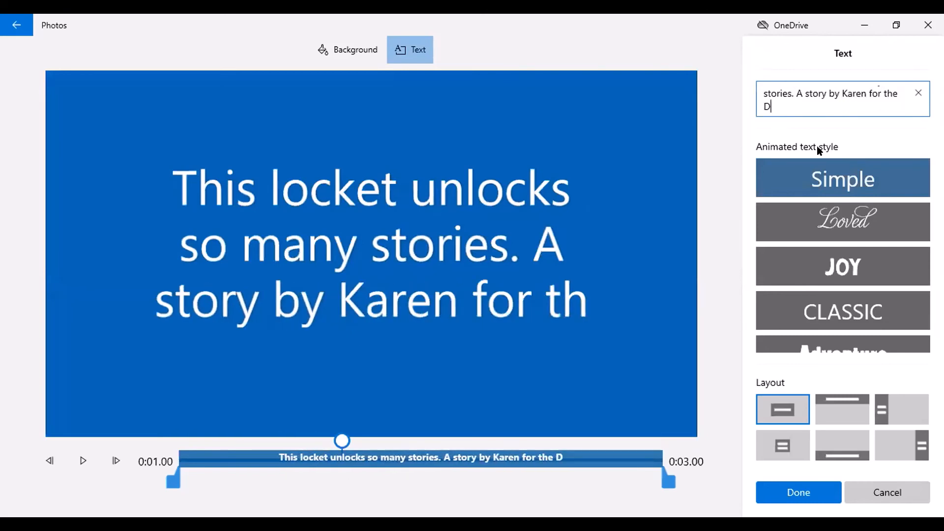
pyautogui.write('EPAL project')
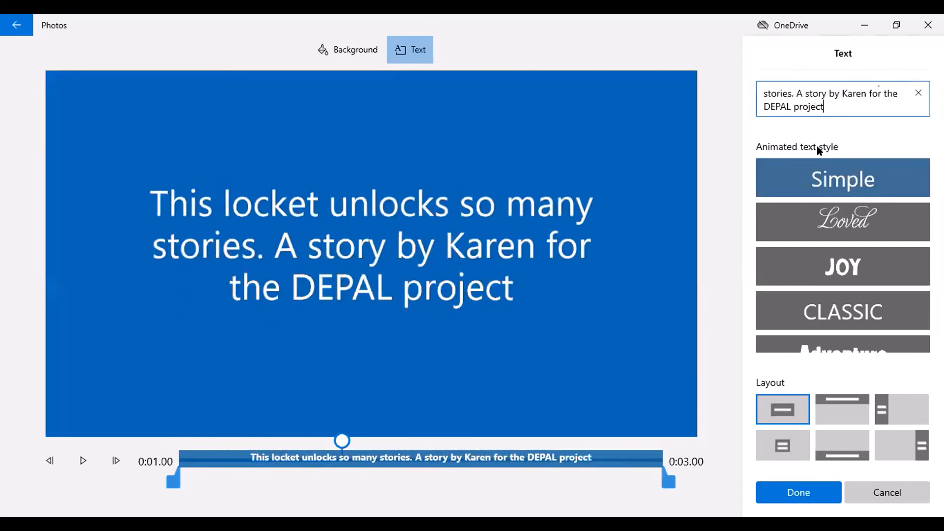